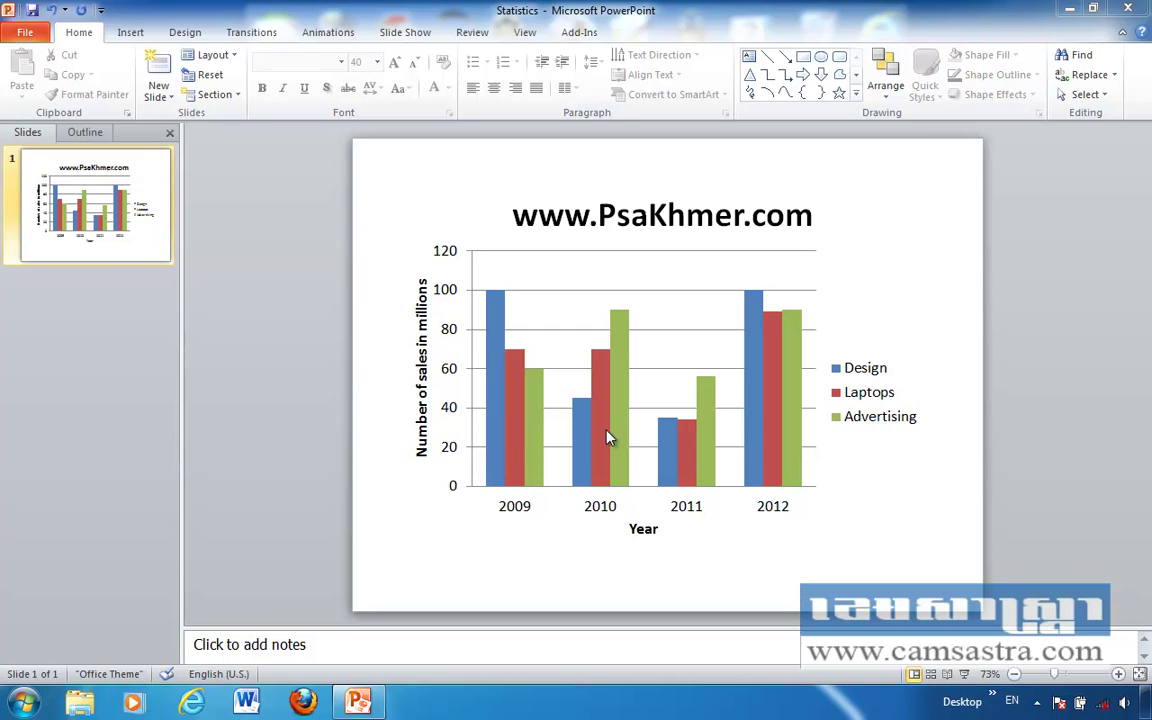
# Step: Add a second slide after the chart slide and delete its title and content placeholders
pyautogui.click(94, 281)
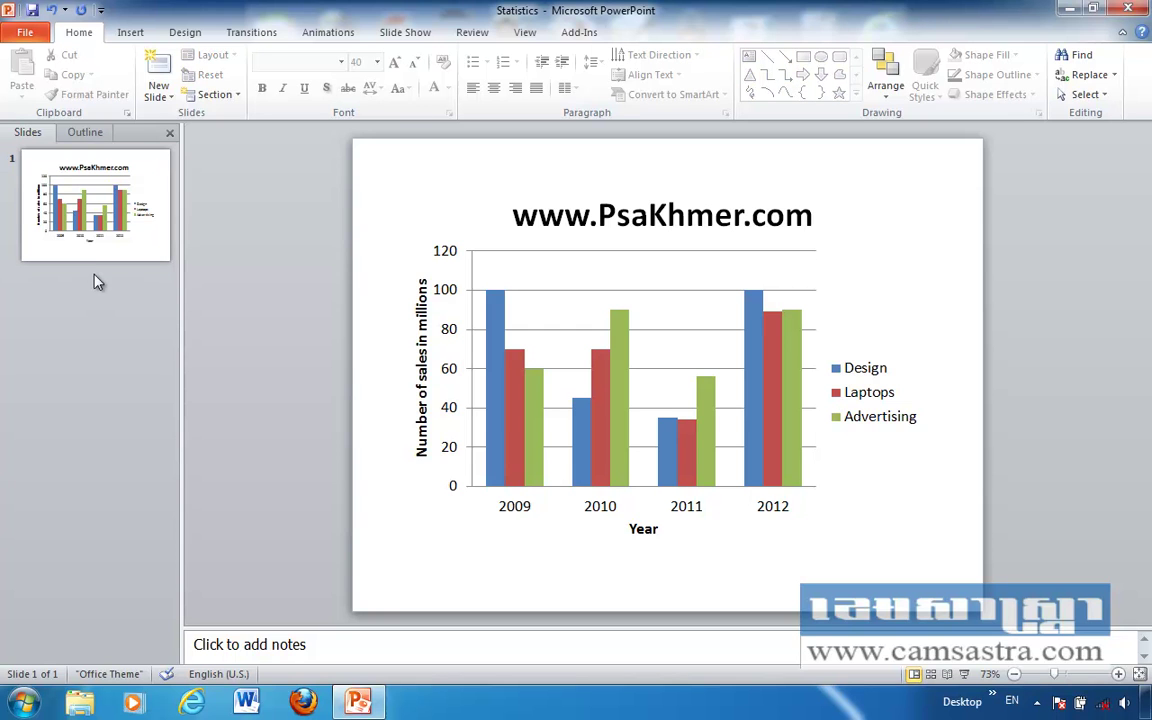
pyautogui.press('Return')
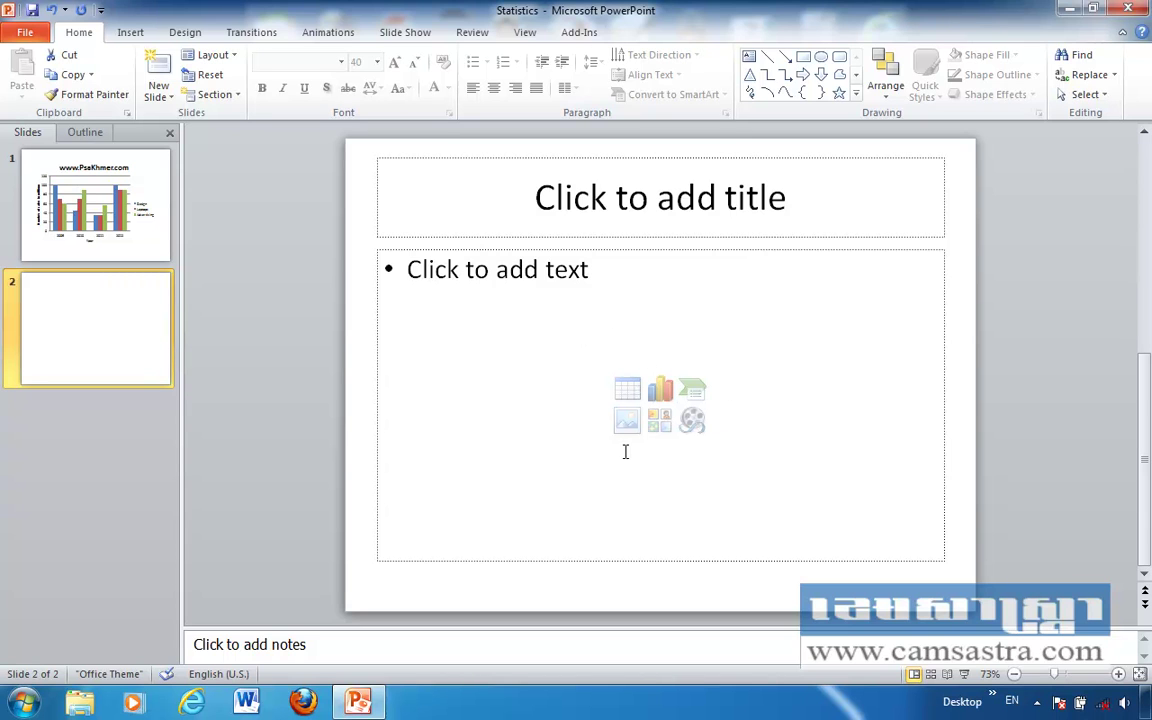
pyautogui.click(616, 250)
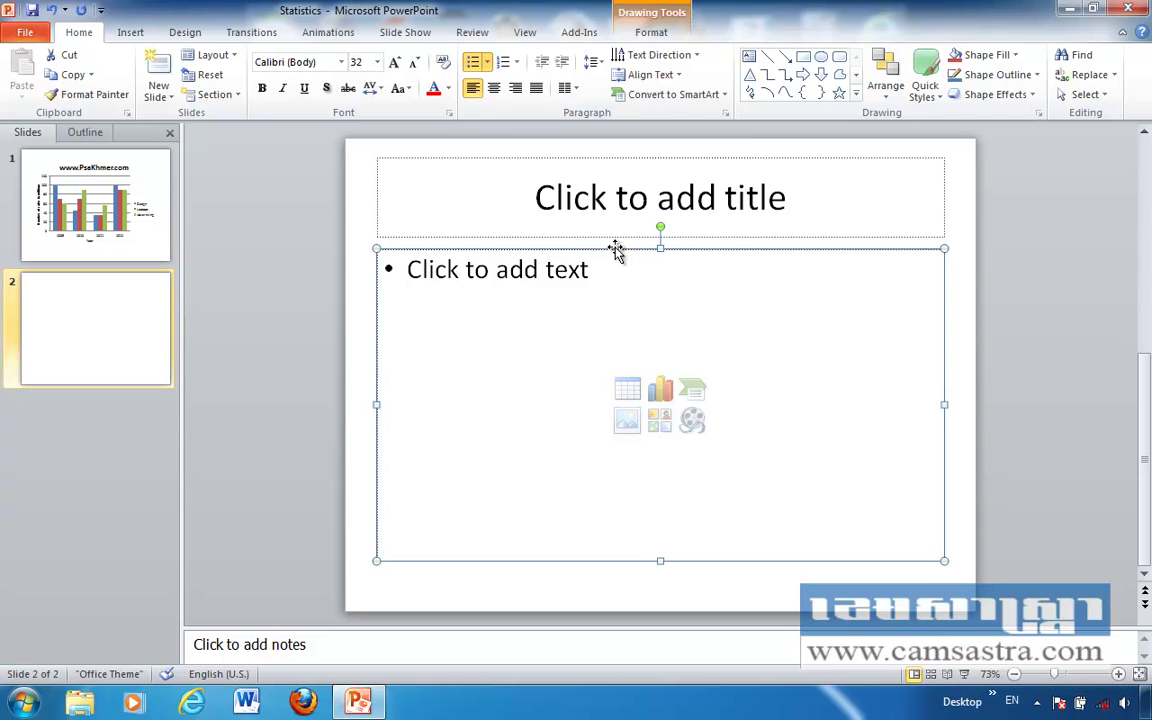
pyautogui.press('Delete')
pyautogui.click(633, 158)
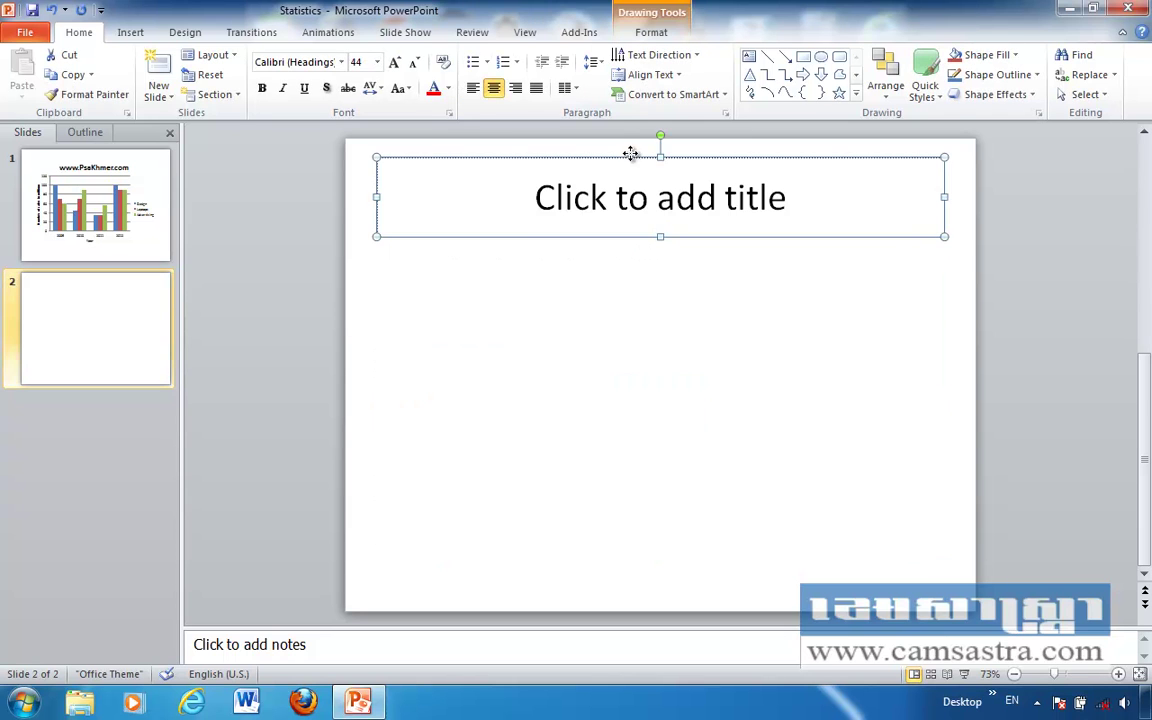
pyautogui.press('Delete')
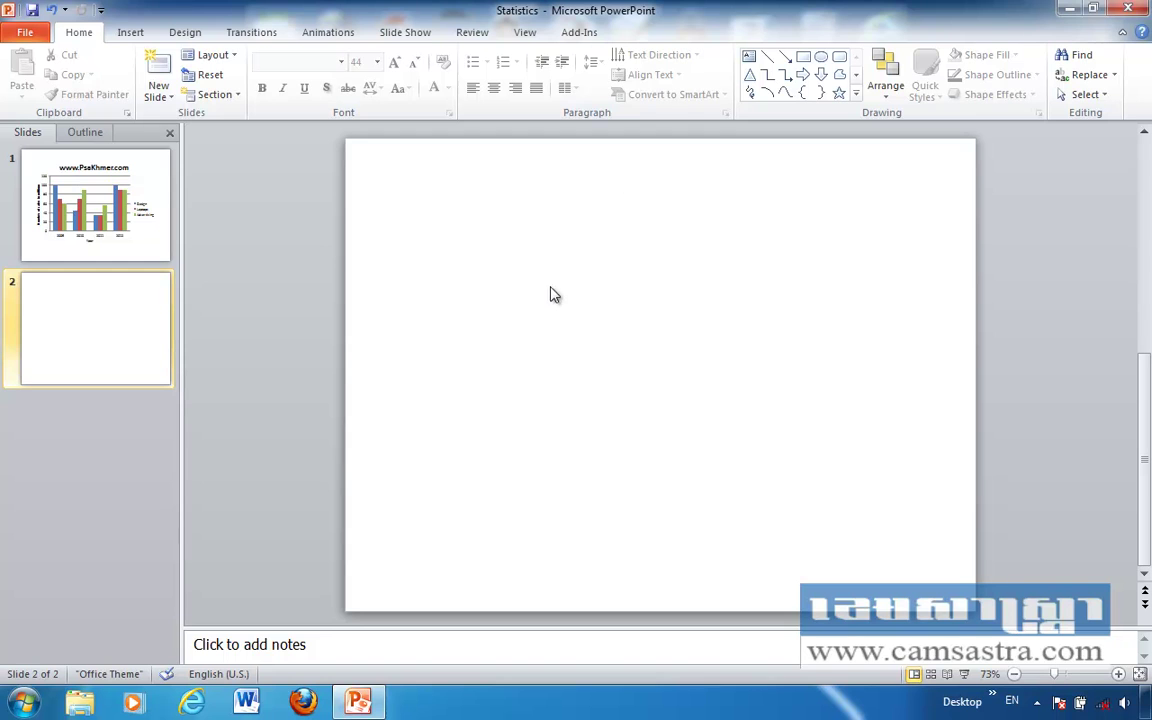
# Step: Insert a chart on the blank second slide, looking through the chart categories and choosing the clustered column type
pyautogui.click(131, 33)
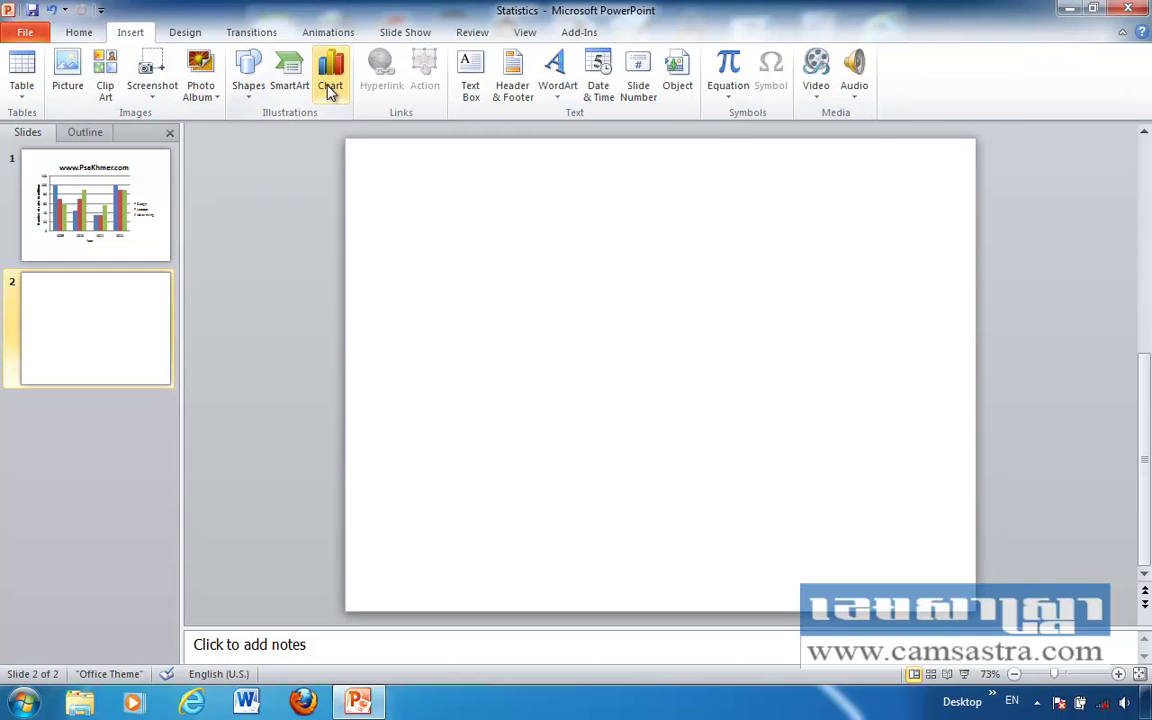
pyautogui.click(331, 88)
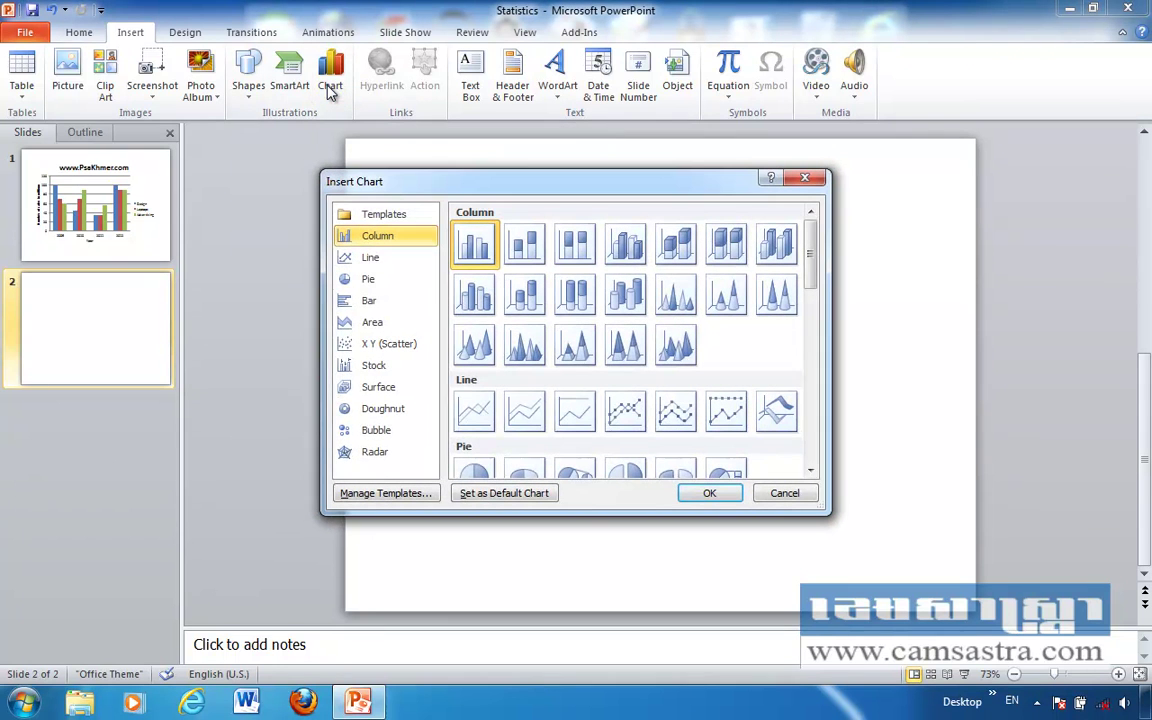
pyautogui.click(392, 259)
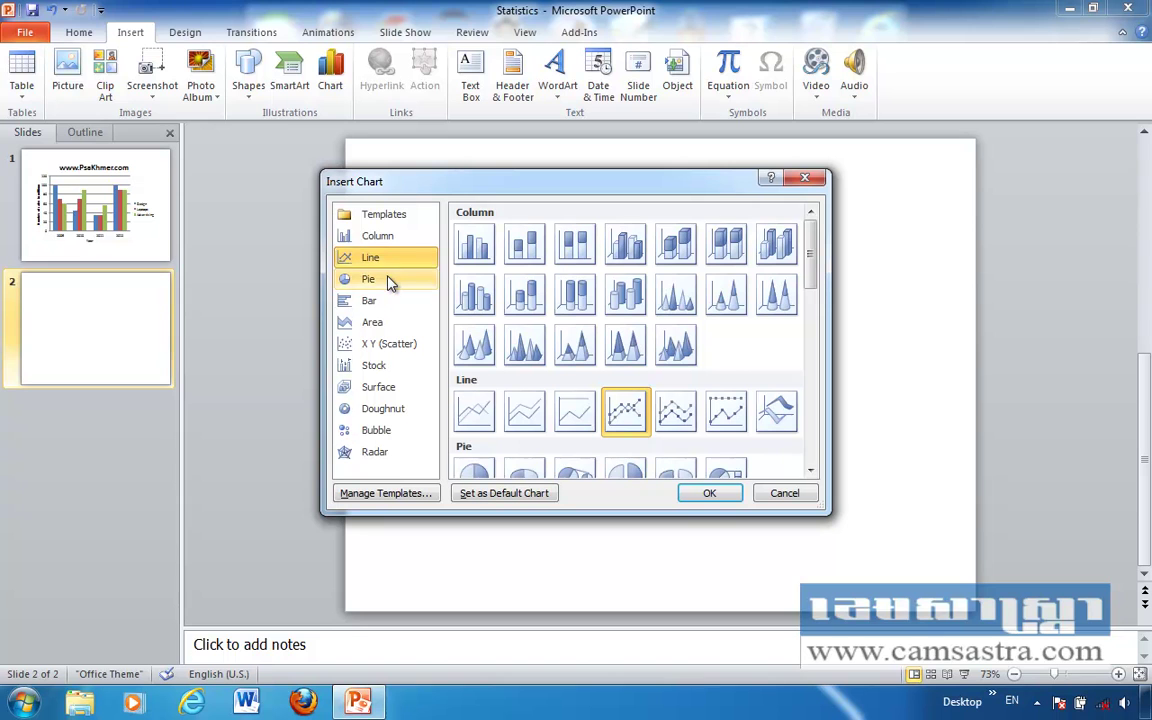
pyautogui.click(390, 281)
pyautogui.click(392, 237)
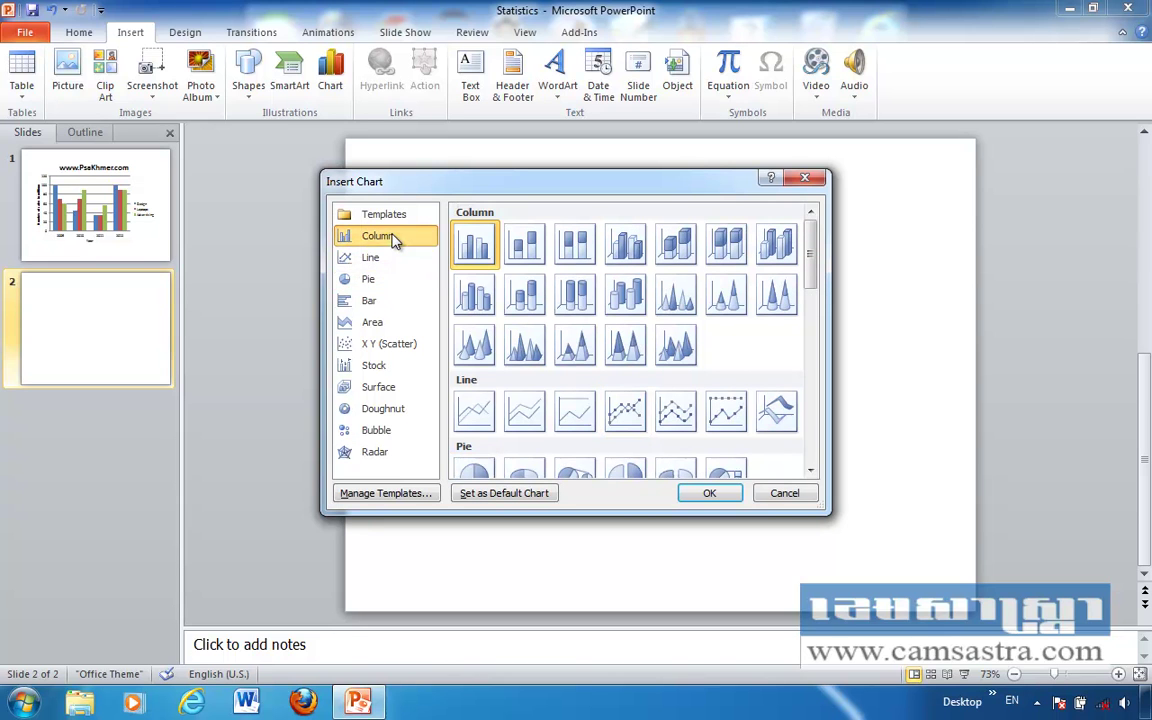
pyautogui.click(398, 264)
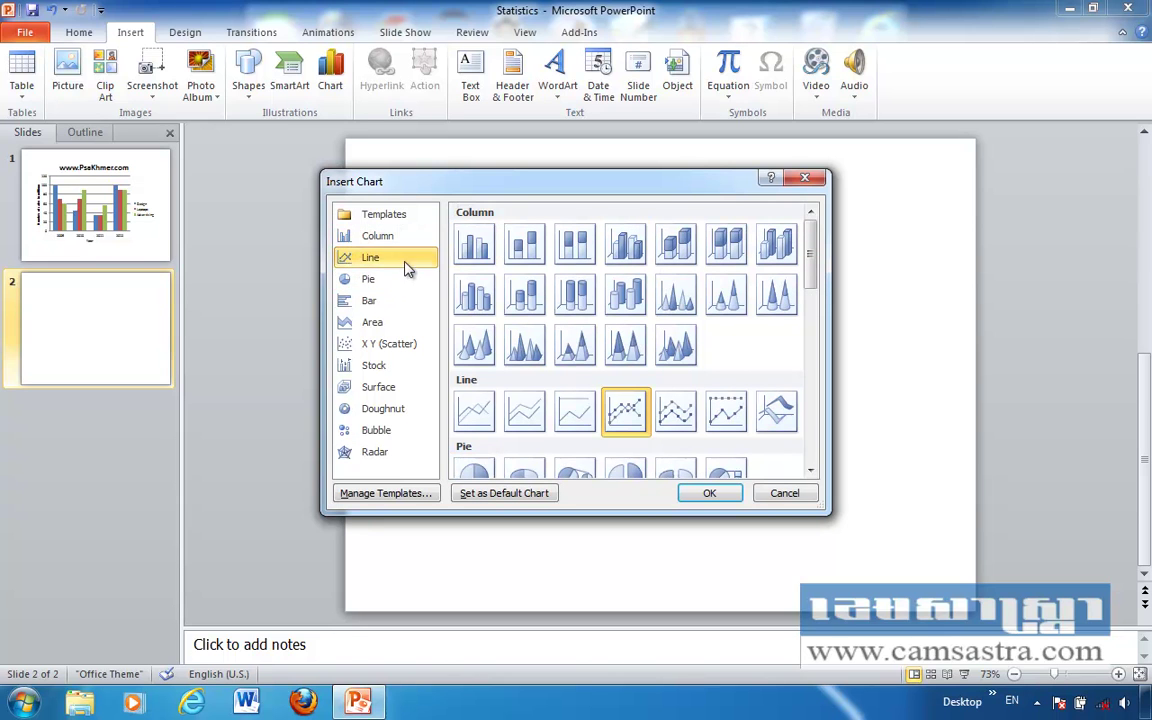
pyautogui.click(385, 284)
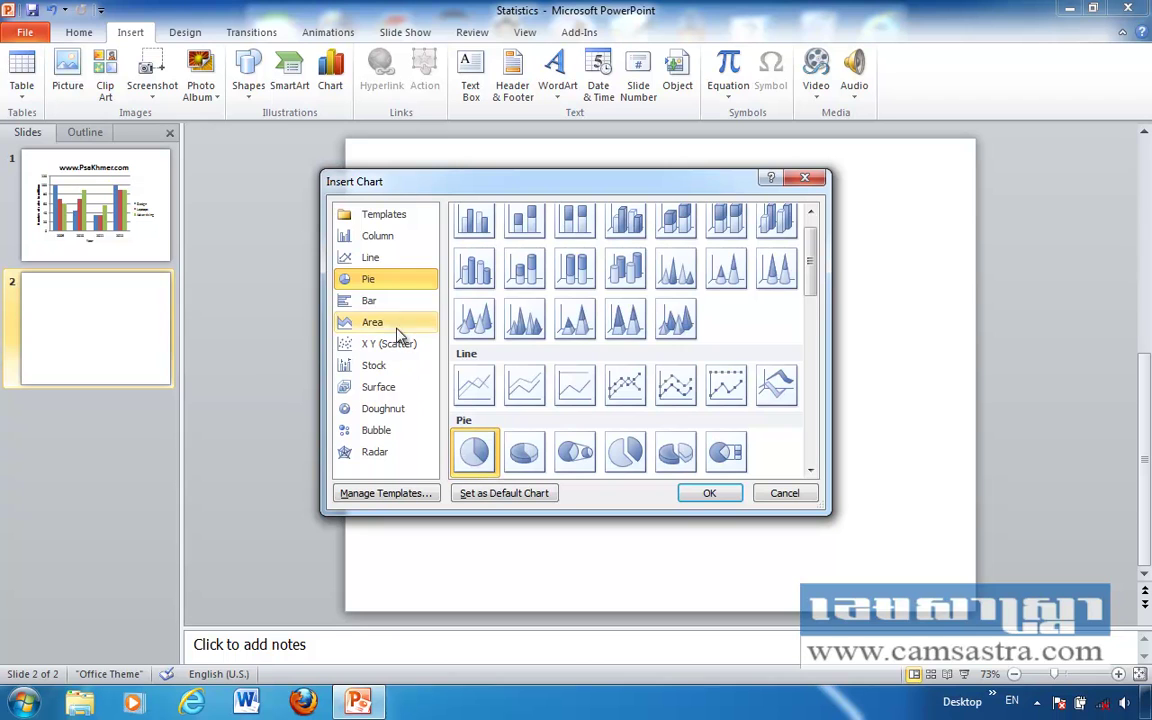
pyautogui.click(385, 300)
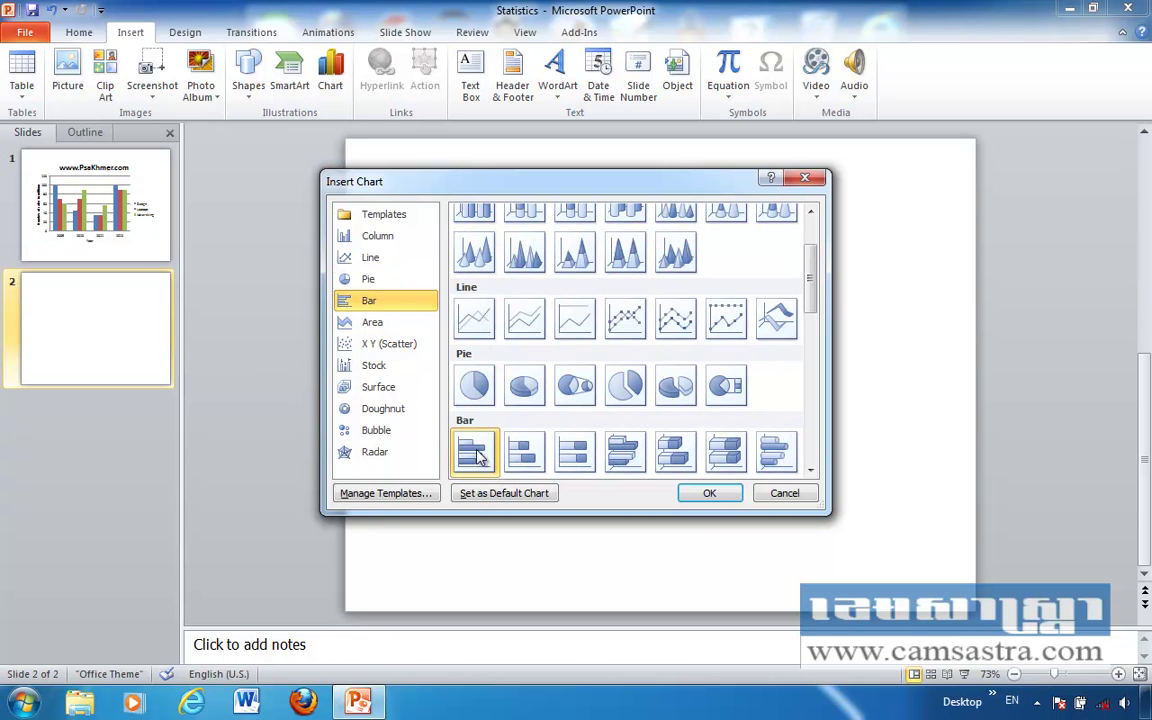
pyautogui.click(390, 324)
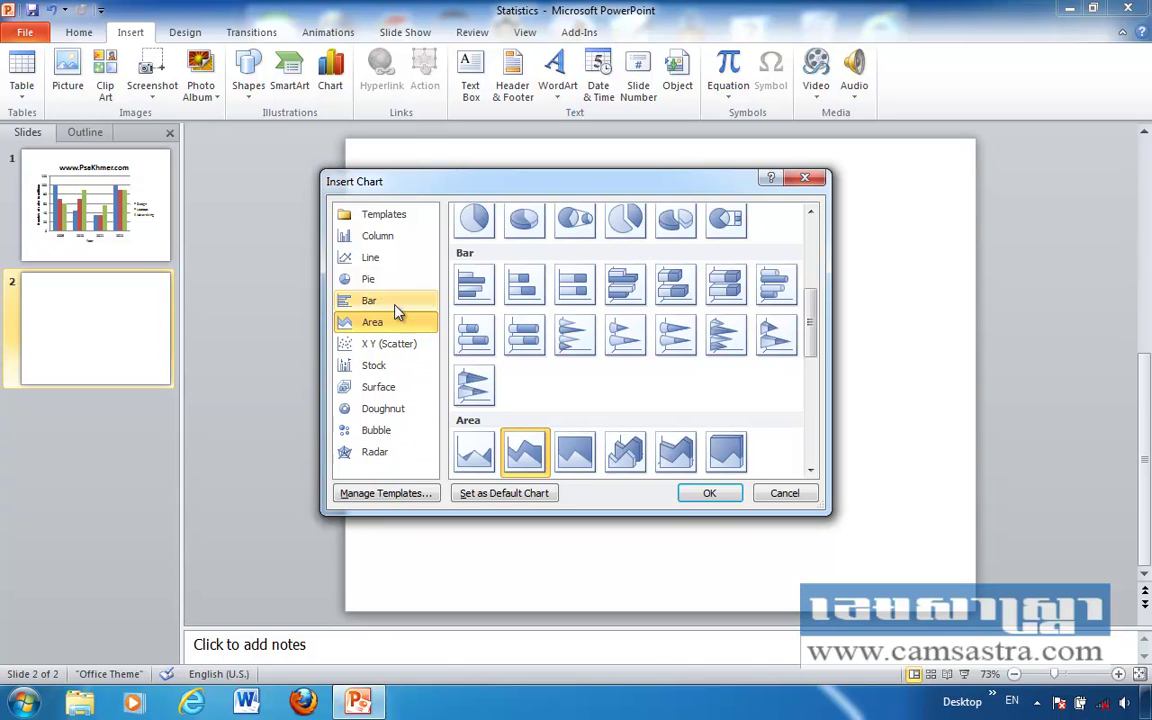
pyautogui.click(390, 240)
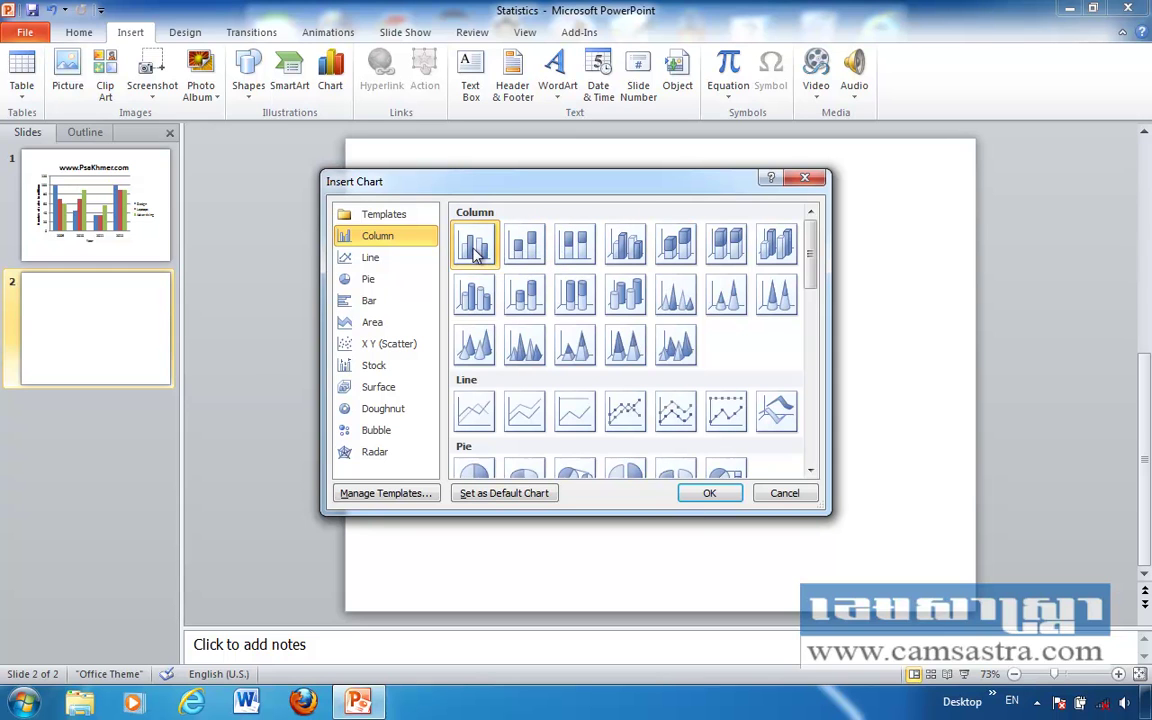
pyautogui.click(715, 495)
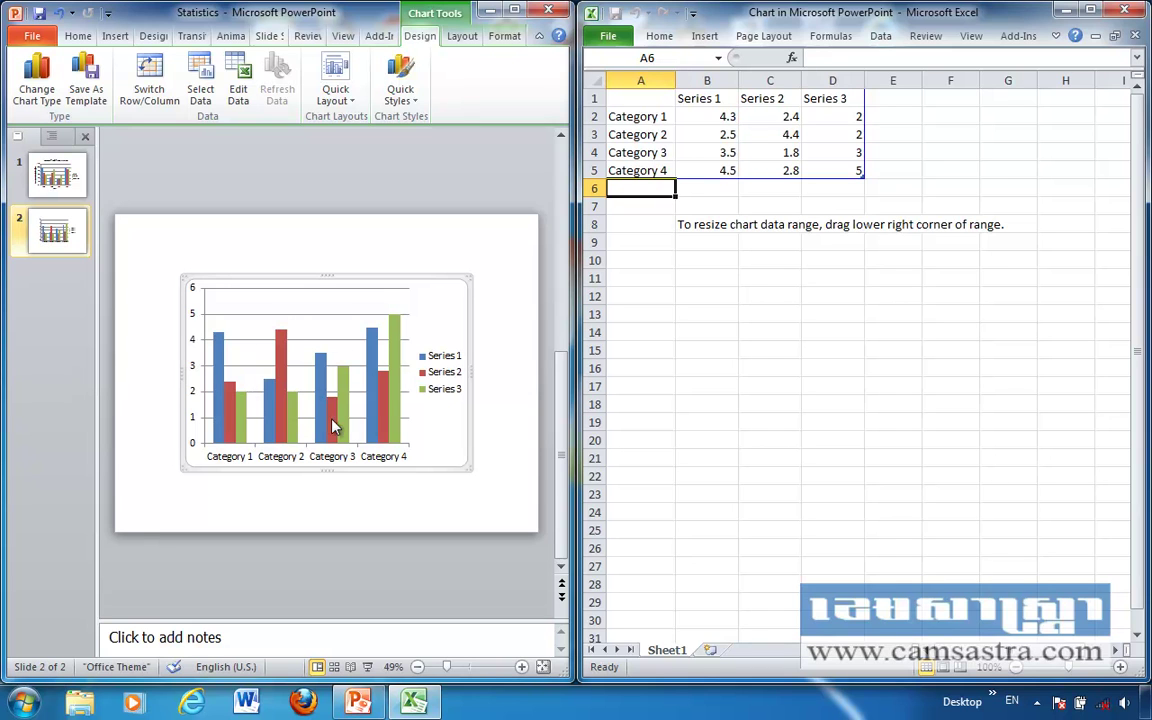
# Step: Rename the three series headers in B1 to D1 of the chart data sheet as Desing, Laptops and Advertising
pyautogui.click(710, 102)
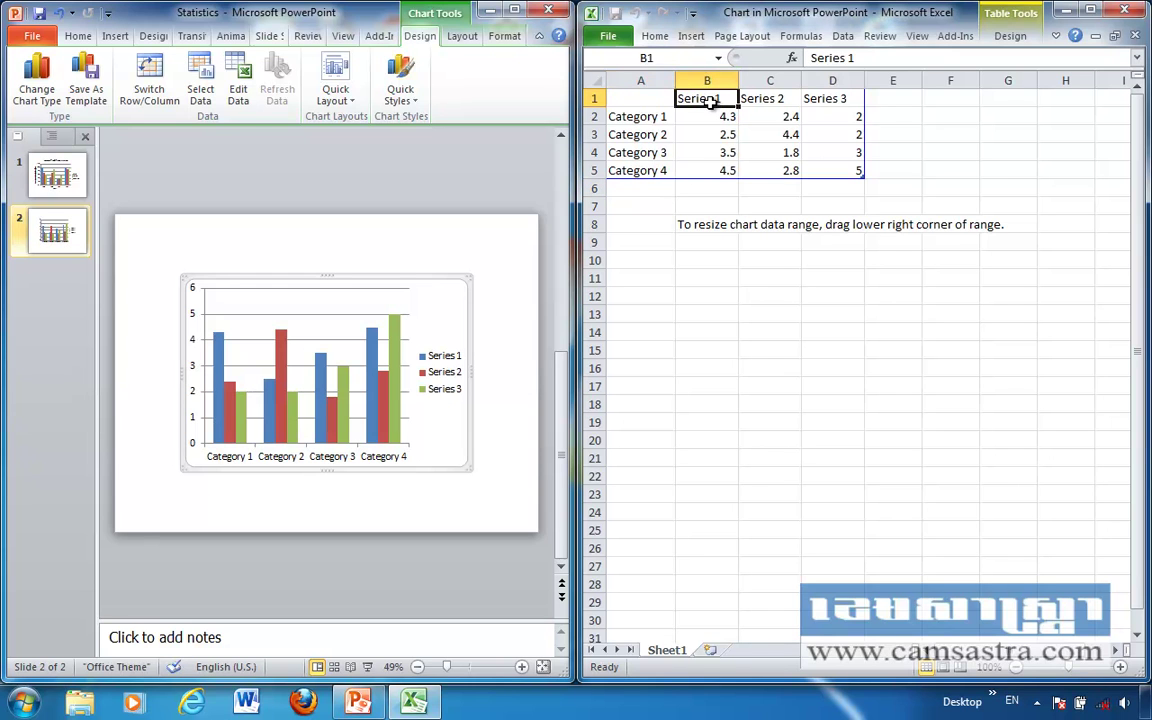
pyautogui.write('Desing')
pyautogui.press('Tab')
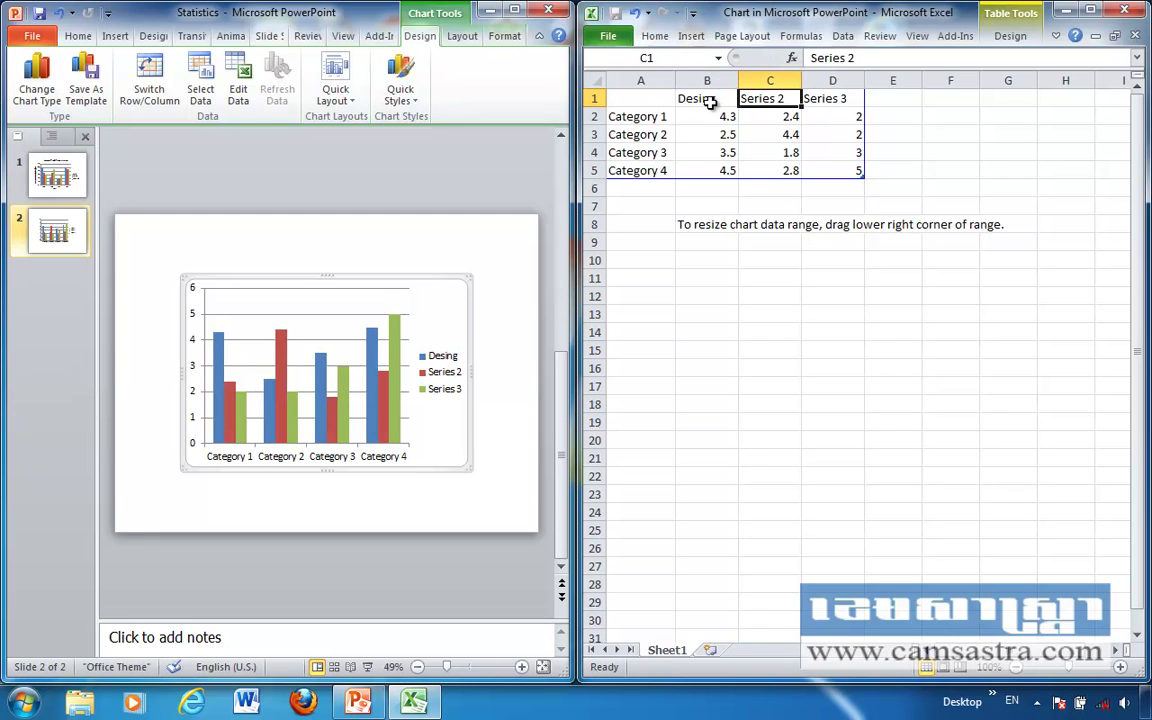
pyautogui.write('Laptops')
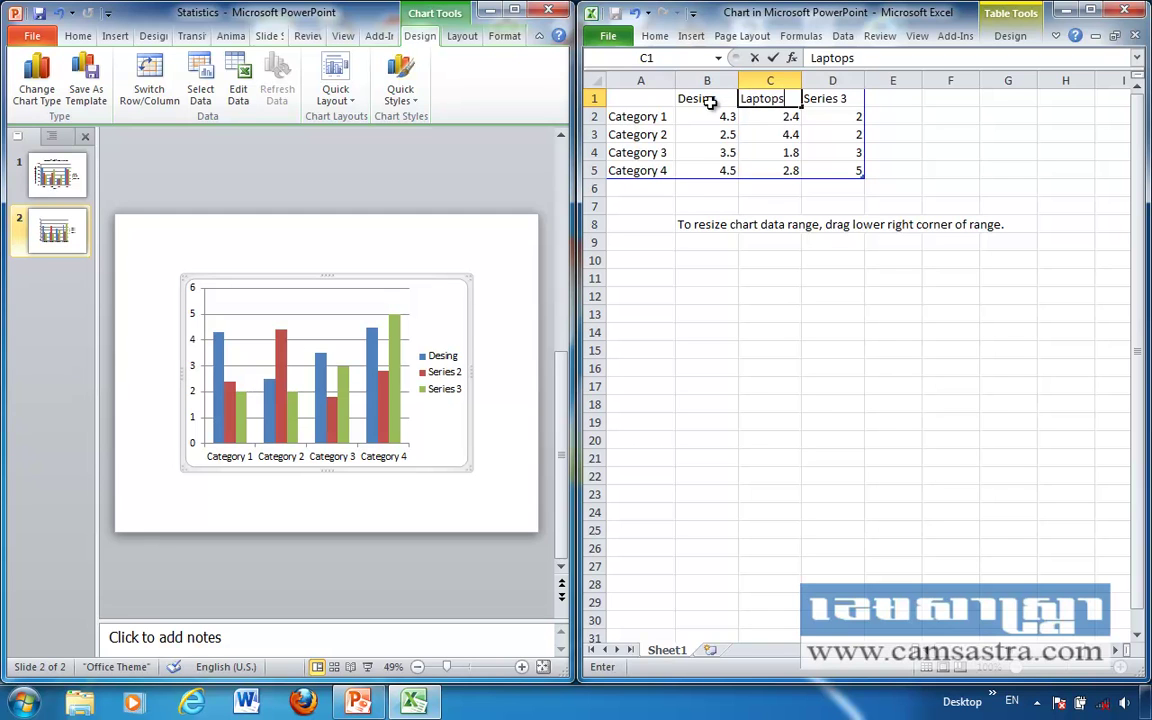
pyautogui.press('Tab')
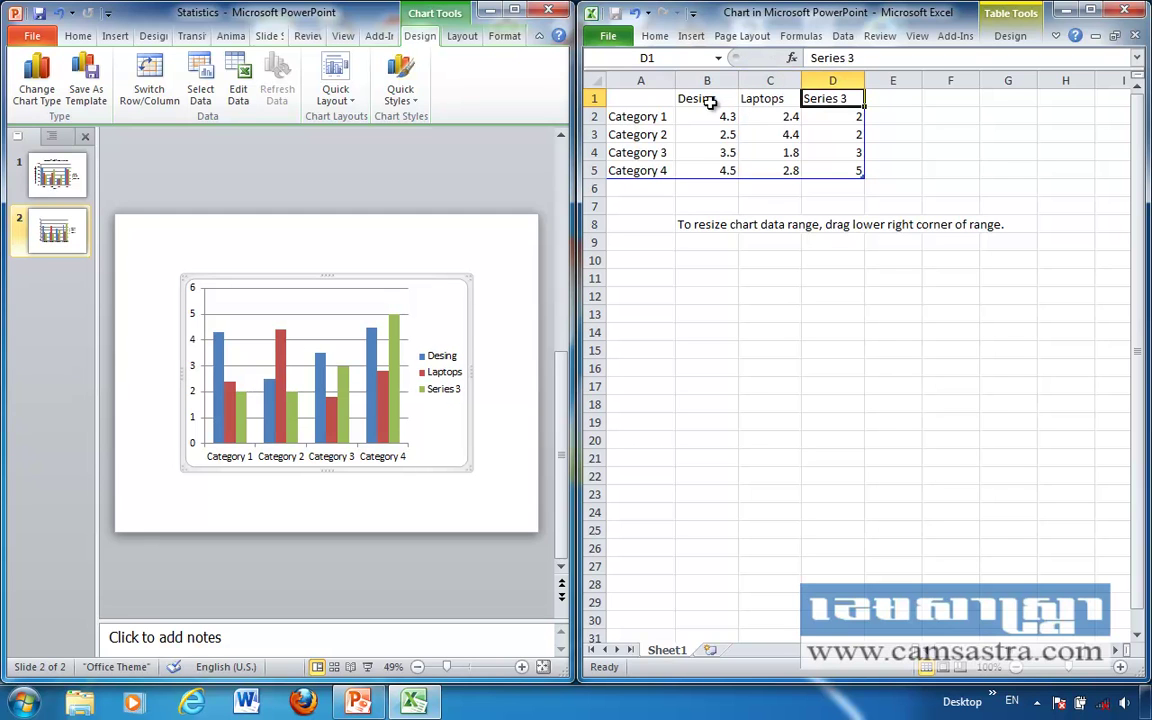
pyautogui.write('Ad')
pyautogui.write('er')
pyautogui.write('e')
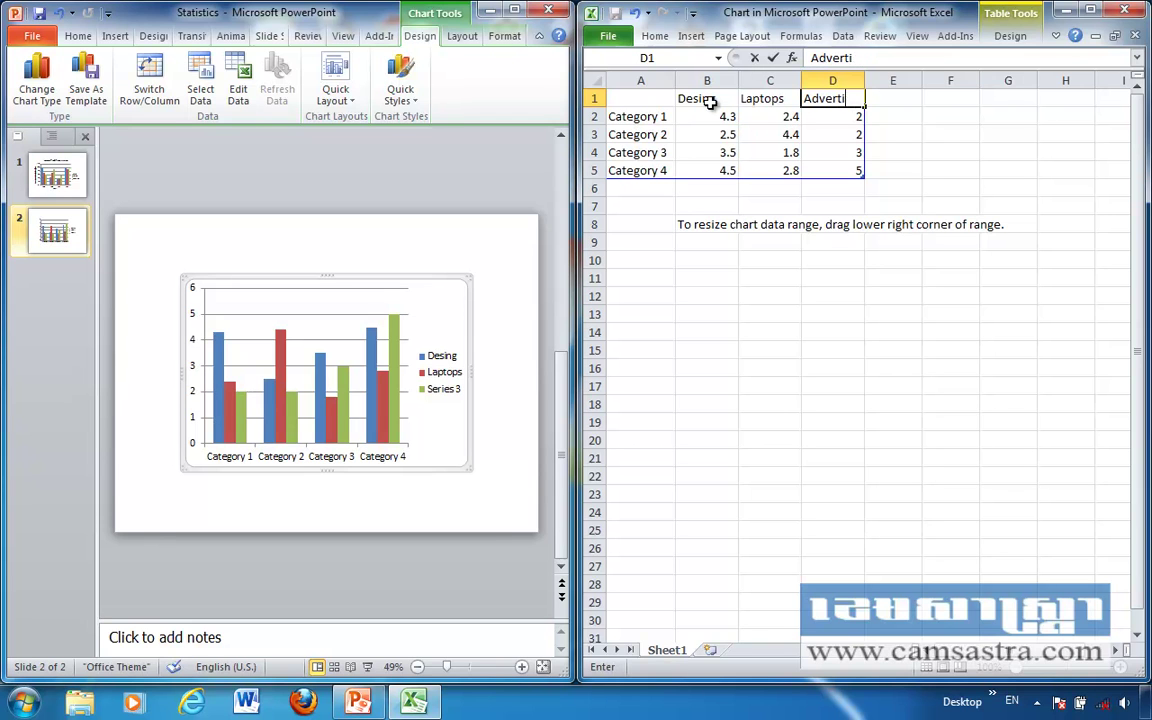
pyautogui.write('sing')
# Step: Replace the four category labels in A2 to A5 with the years 2009, 2010, 2011 and 2012
pyautogui.click(651, 117)
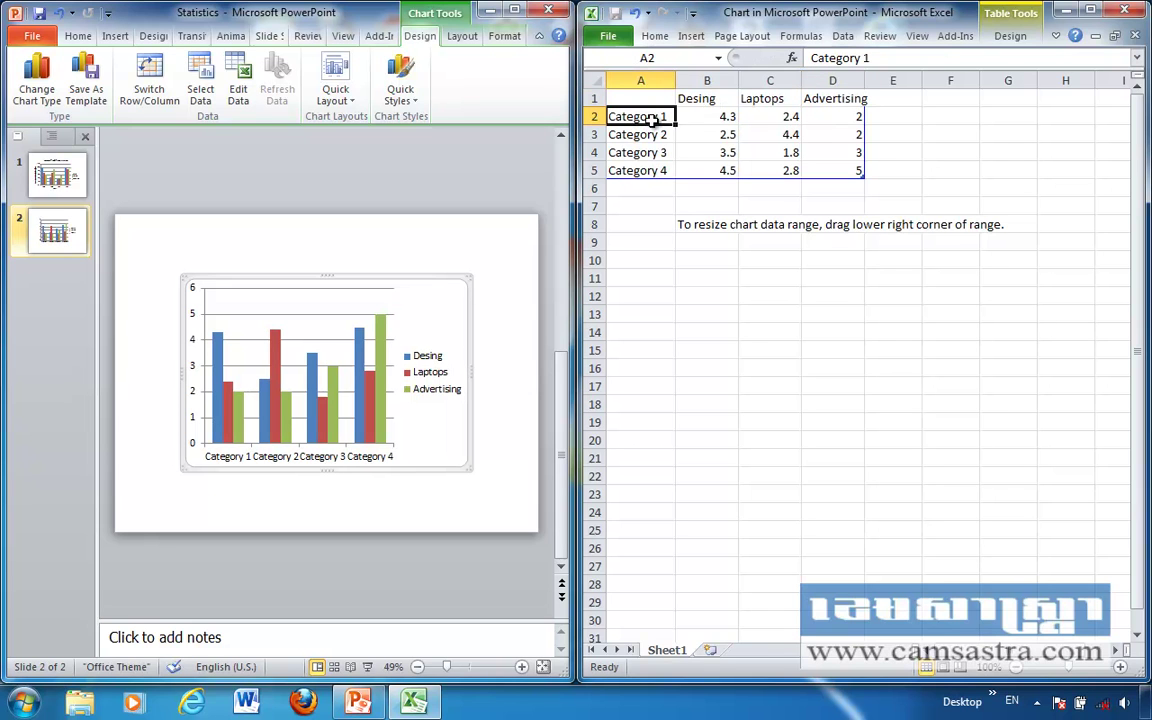
pyautogui.write('2009')
pyautogui.press('Return')
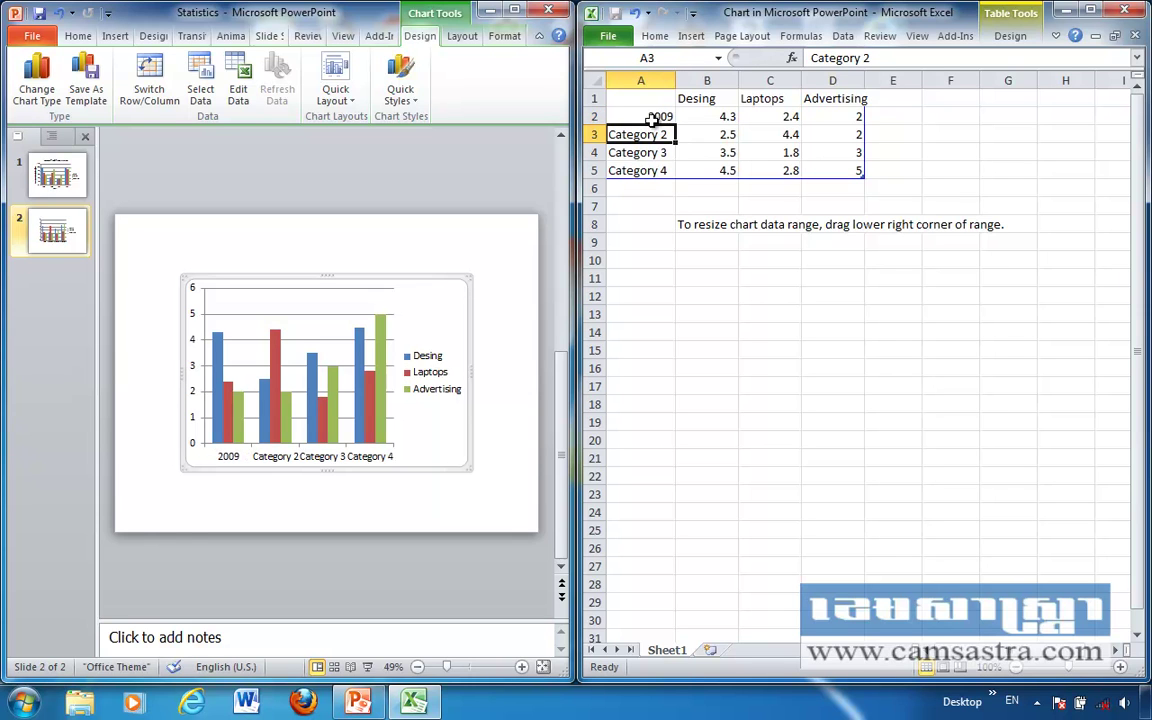
pyautogui.write('2010')
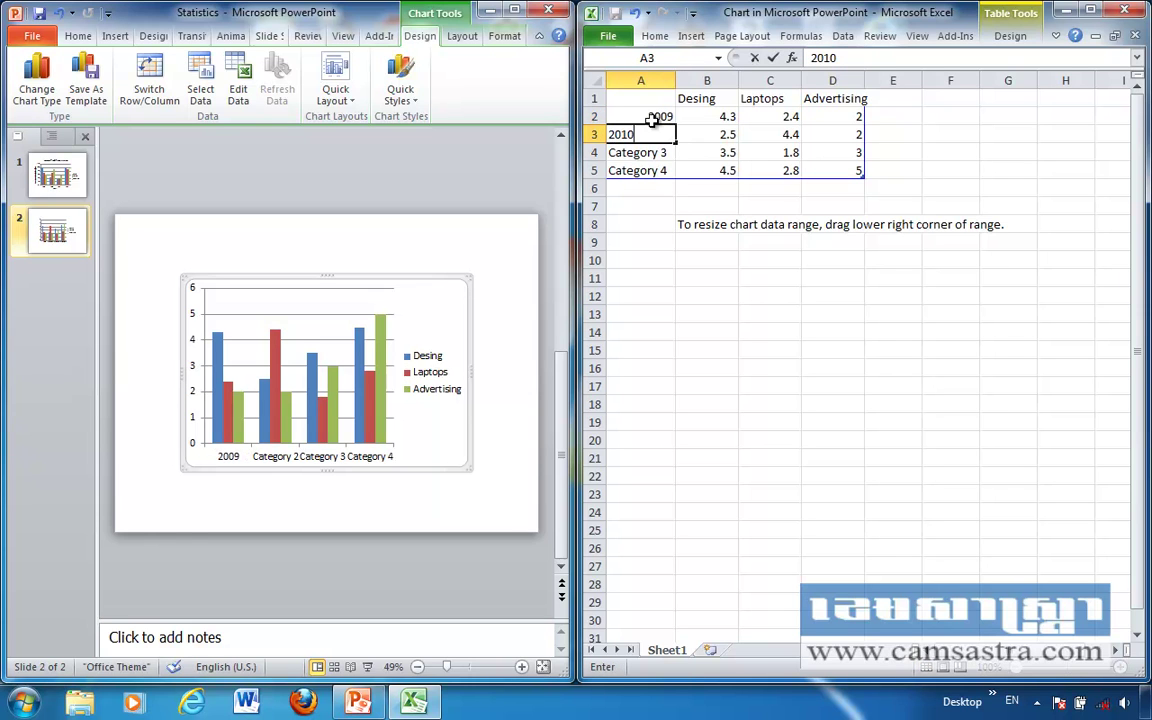
pyautogui.press('Return')
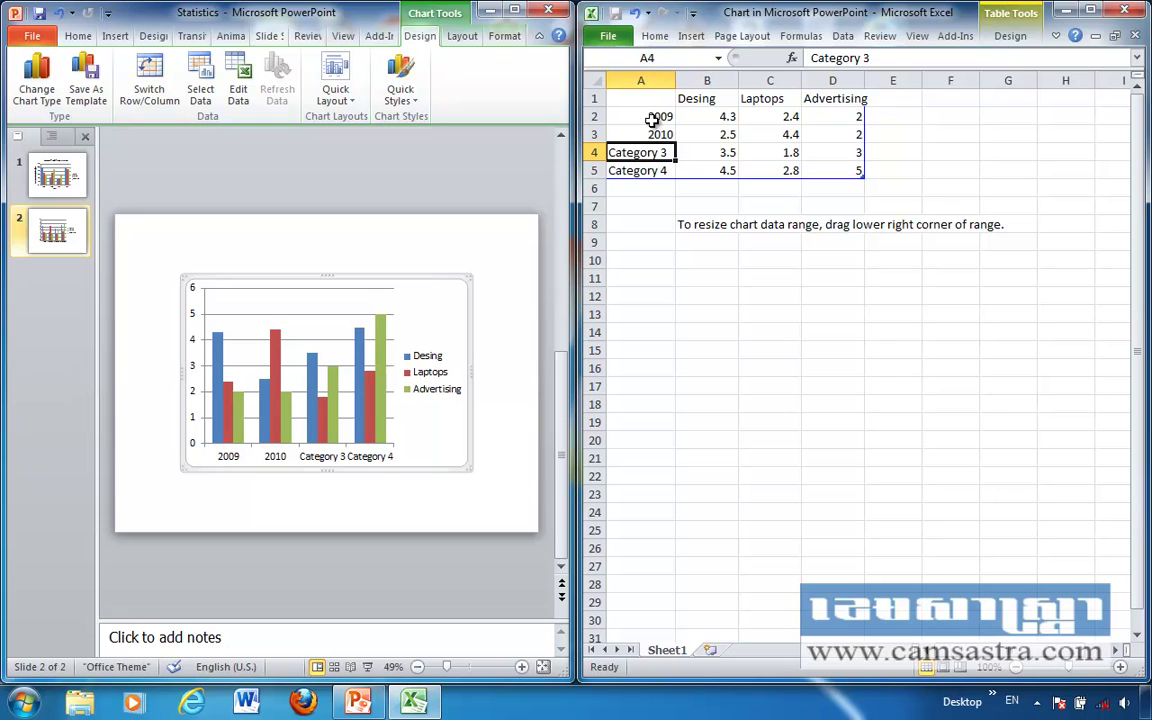
pyautogui.write('2011')
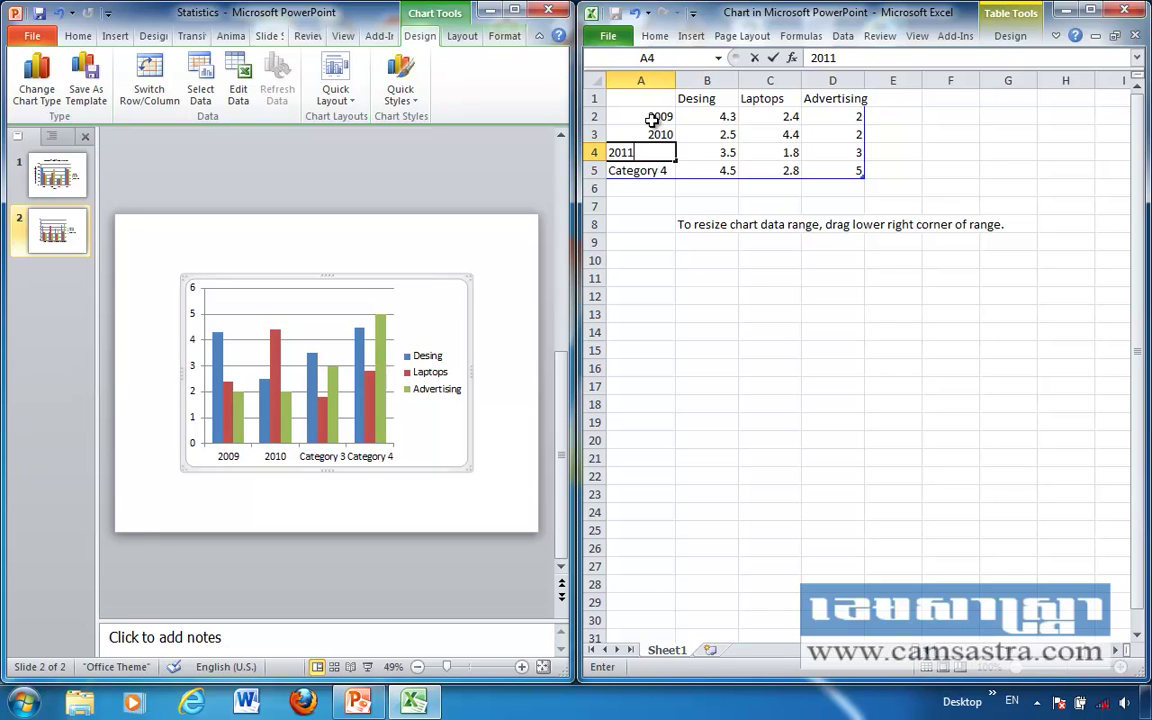
pyautogui.press('Return')
pyautogui.write('2012')
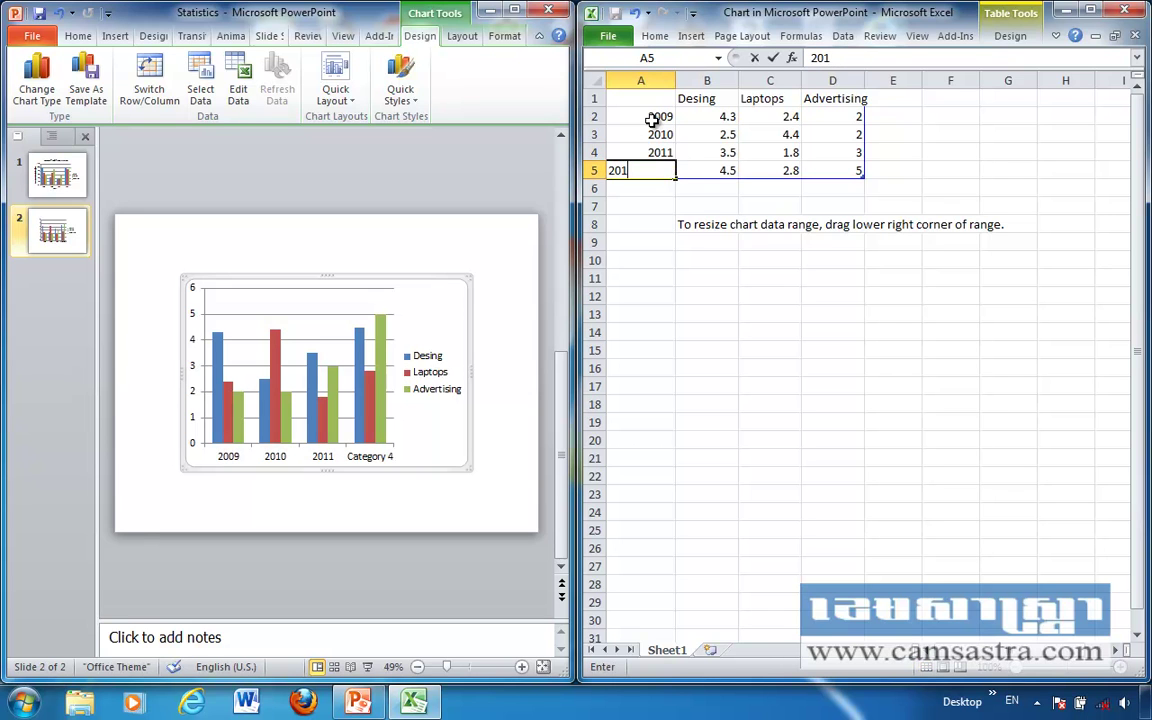
pyautogui.click(710, 205)
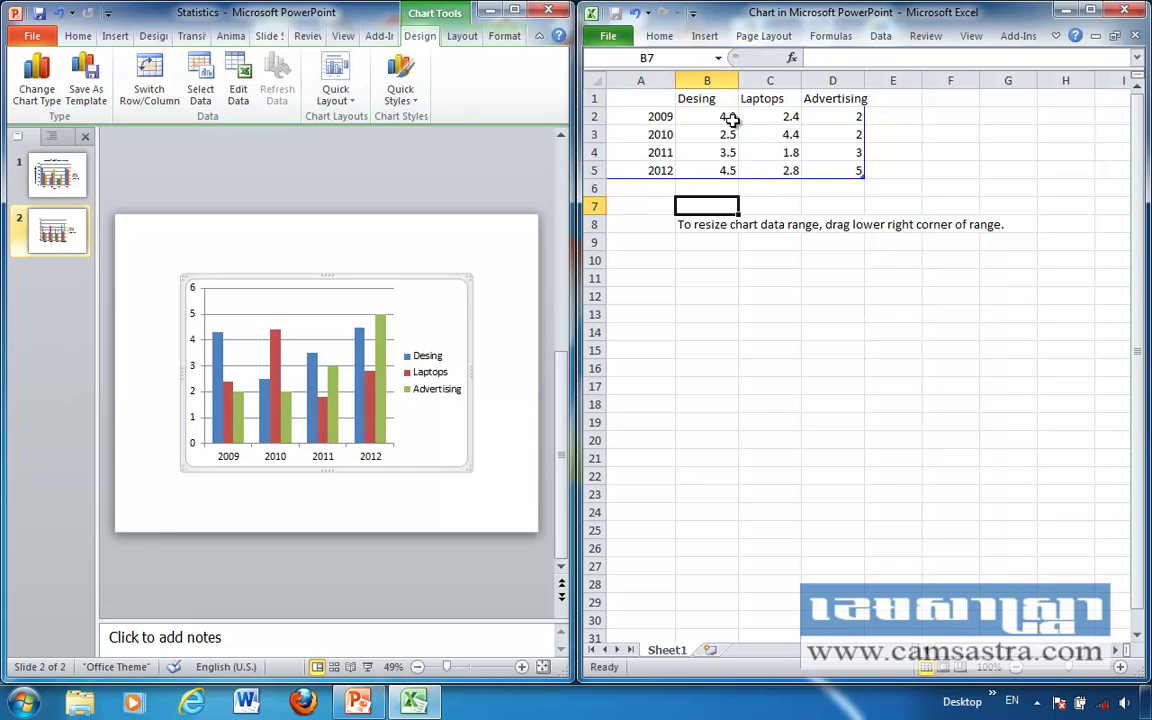
# Step: Set the 2009 values to 10 for Desing, 20 for Laptops and 30 for Advertising
pyautogui.click(730, 117)
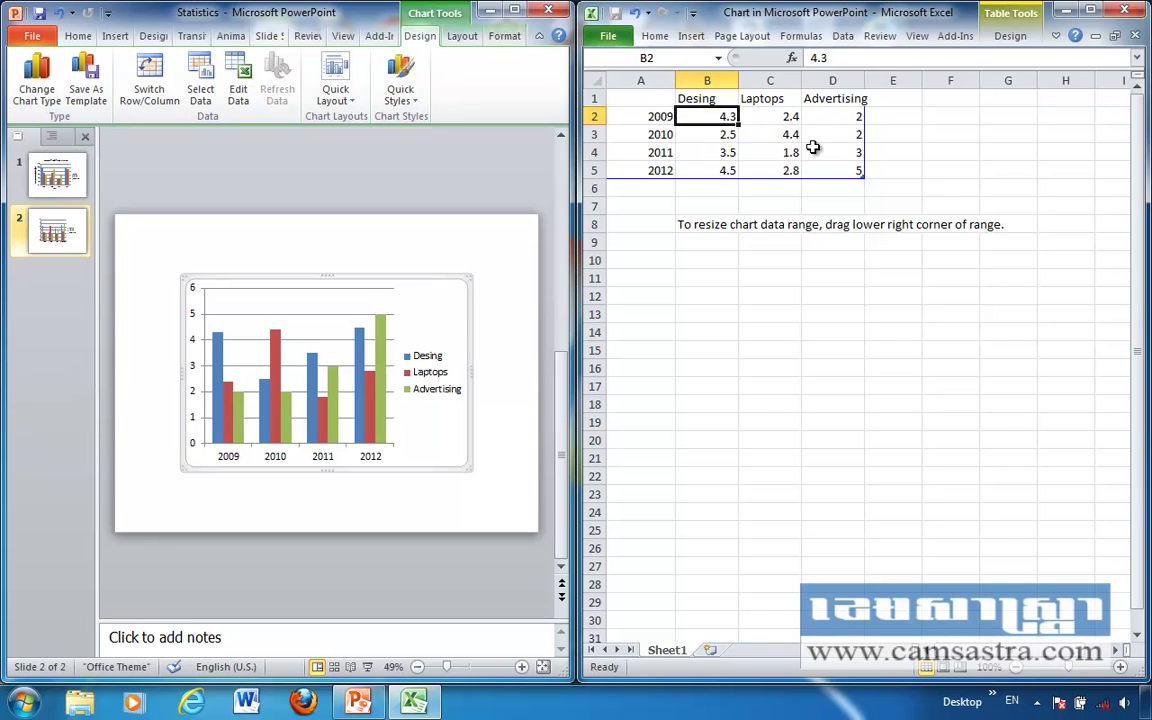
pyautogui.write('10')
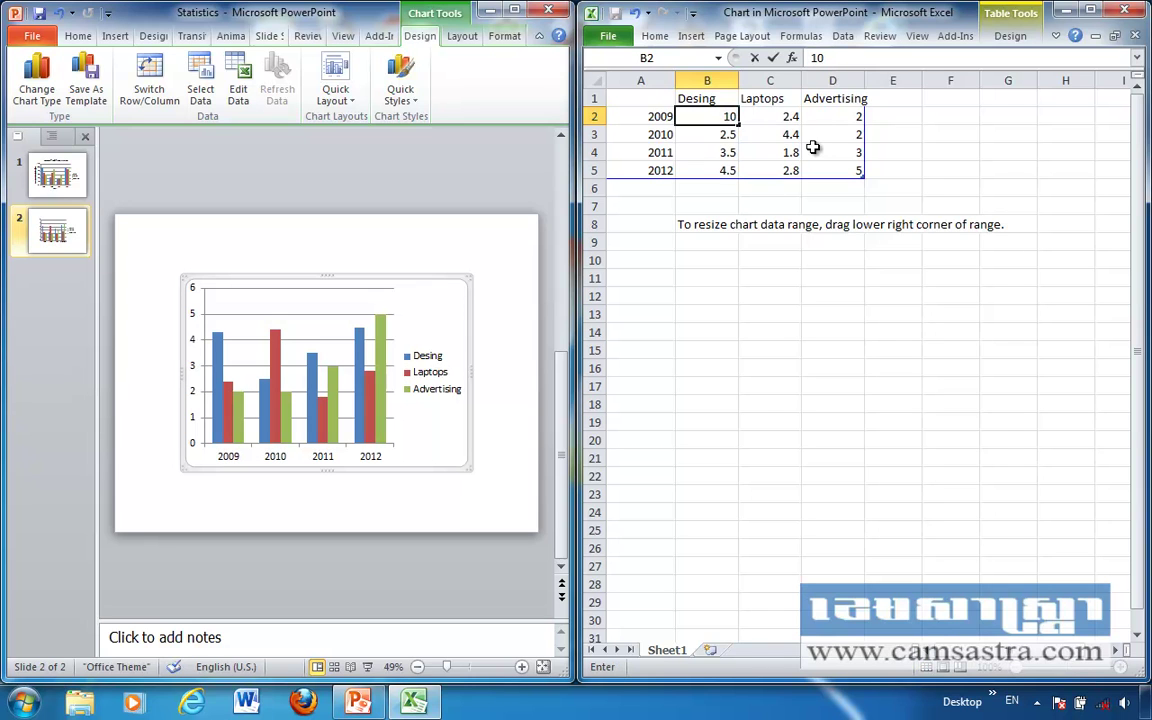
pyautogui.press('Tab')
pyautogui.write('2')
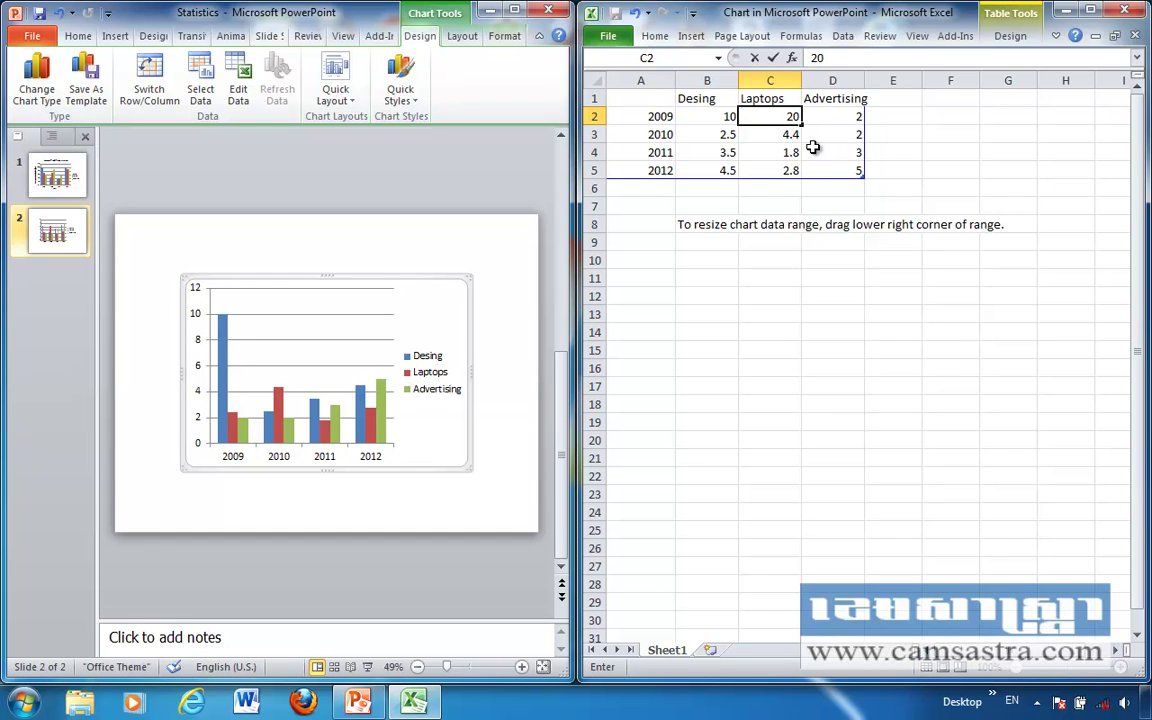
pyautogui.press('Tab')
pyautogui.write('30')
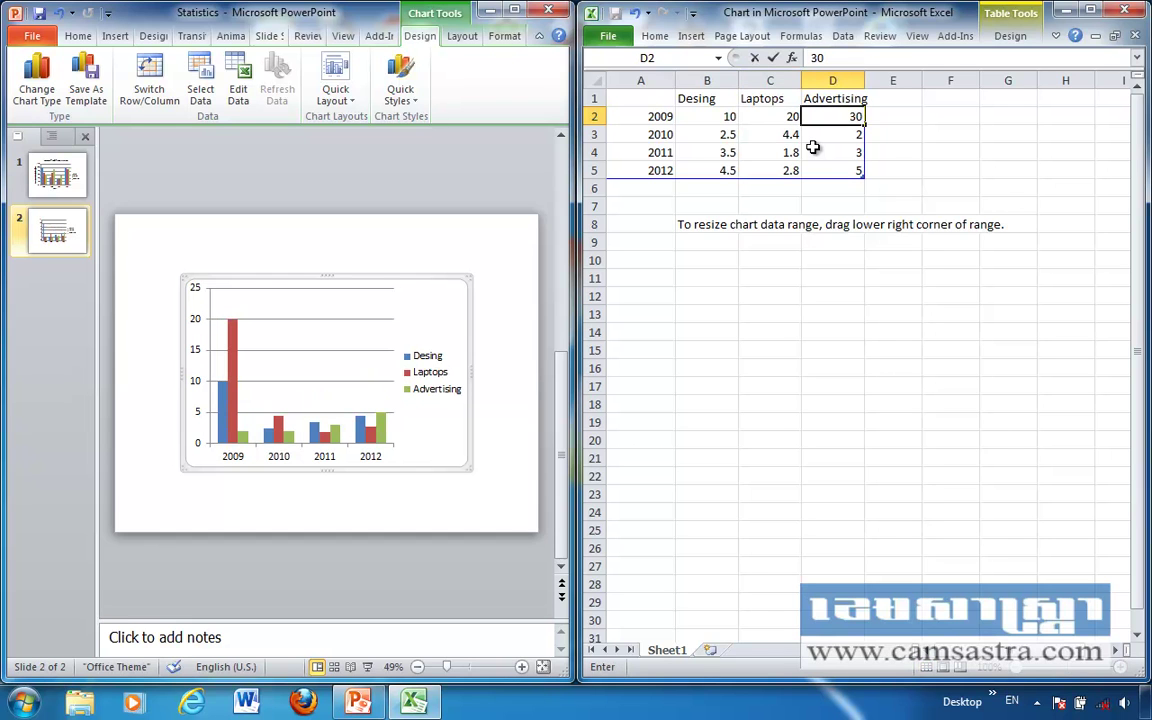
pyautogui.moveTo(708, 117); pyautogui.dragTo(850, 116)
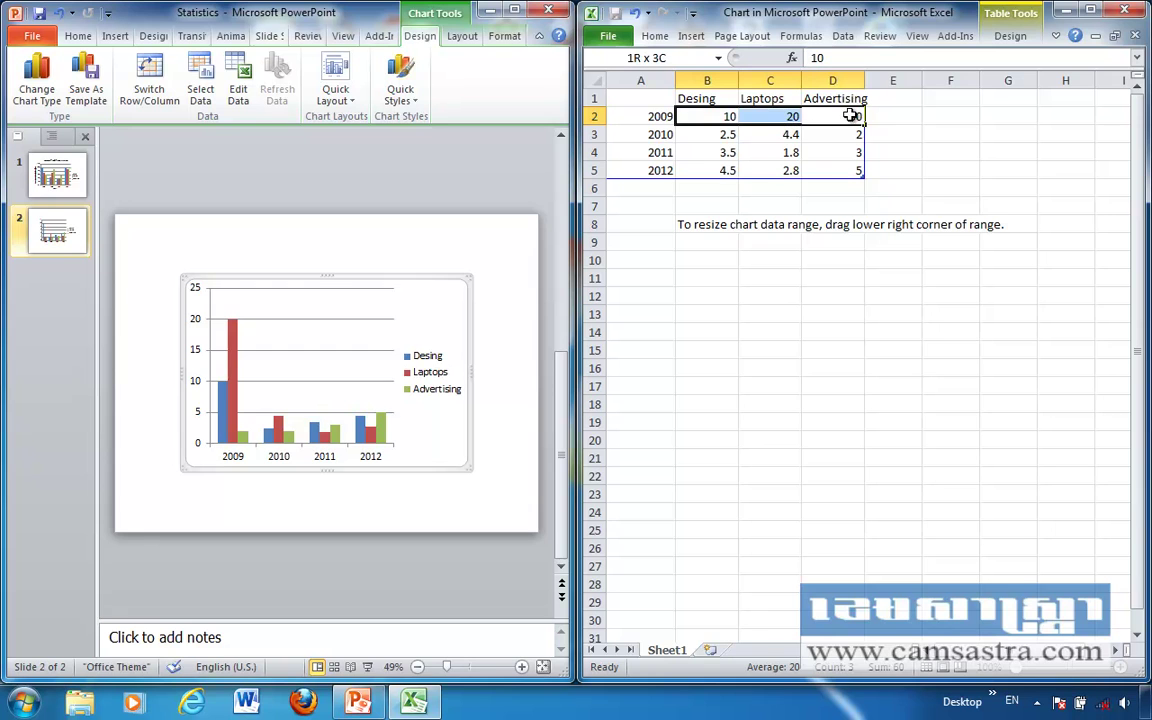
# Step: Select the 2010 values in B3 to D3 and enter D in cell B3
pyautogui.click(799, 140)
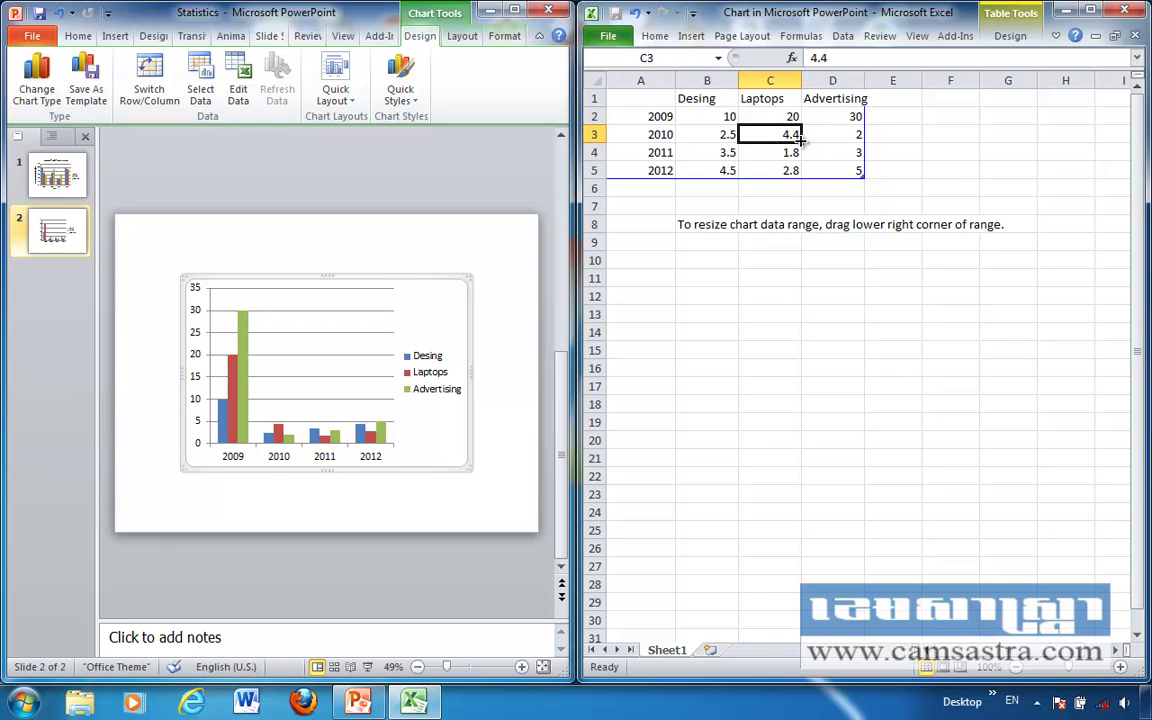
pyautogui.moveTo(717, 134); pyautogui.dragTo(826, 140)
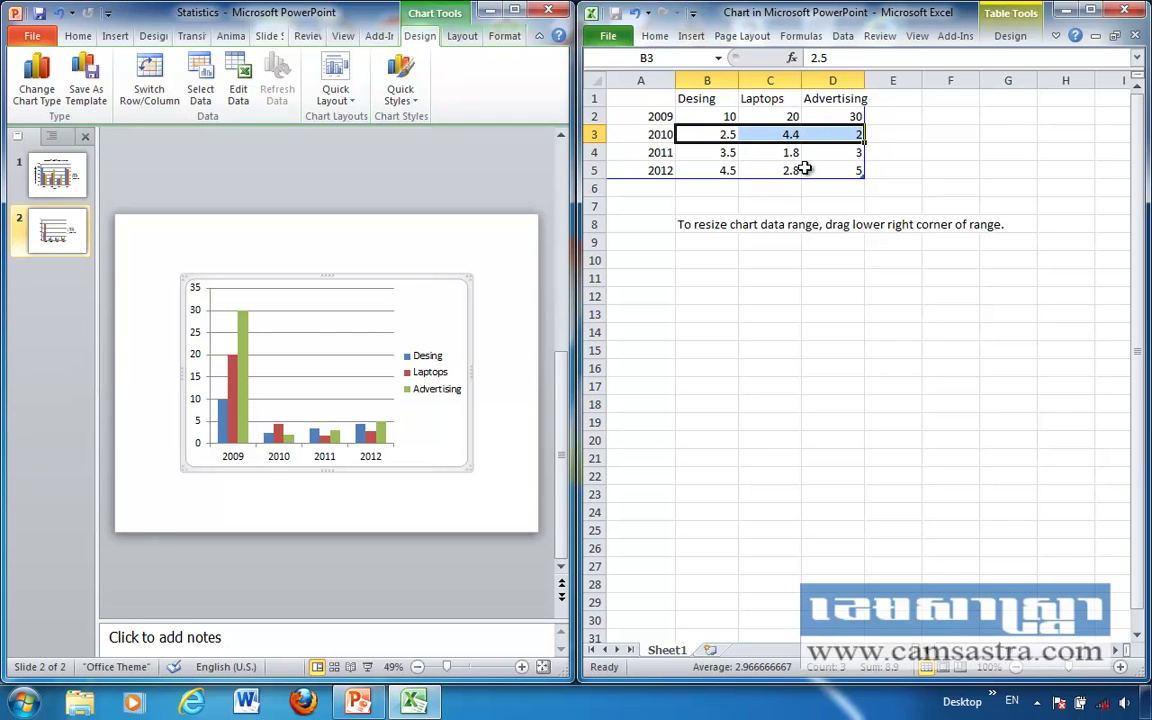
pyautogui.write('D')
pyautogui.click(751, 152)
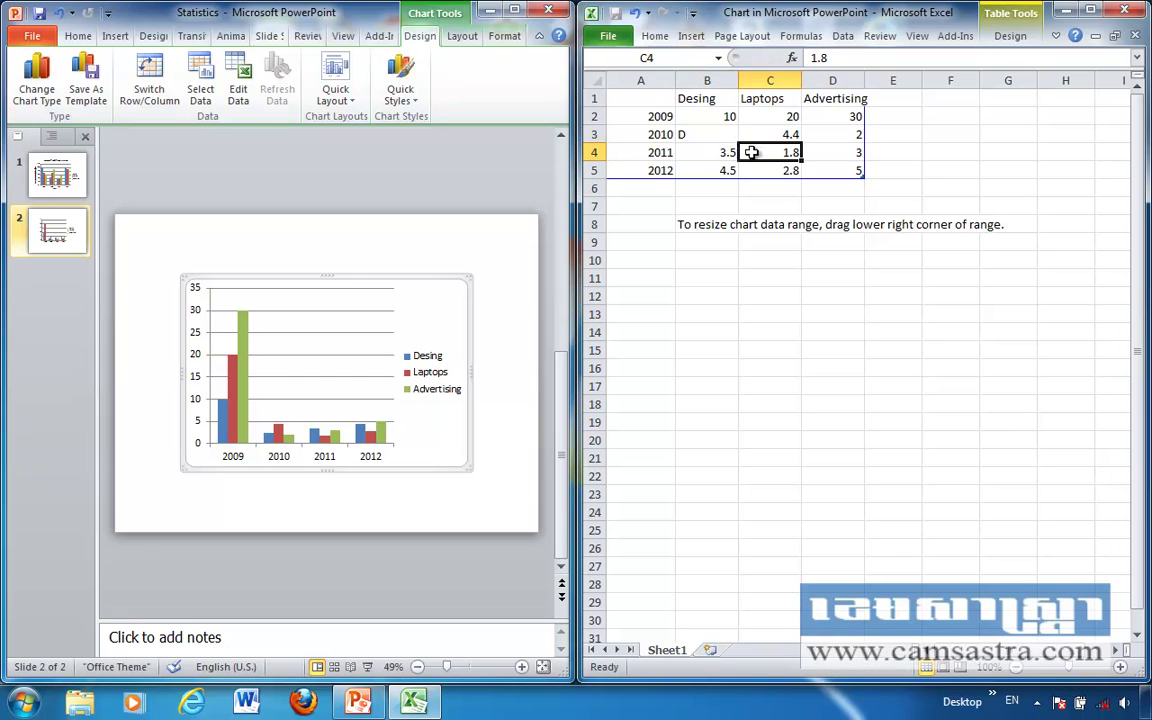
# Step: Set the 2010 values to 10 for Desing, 20 for Laptops and 30 for Advertising, filling the last two down from 2009
pyautogui.click(722, 134)
pyautogui.click(788, 152)
pyautogui.click(722, 131)
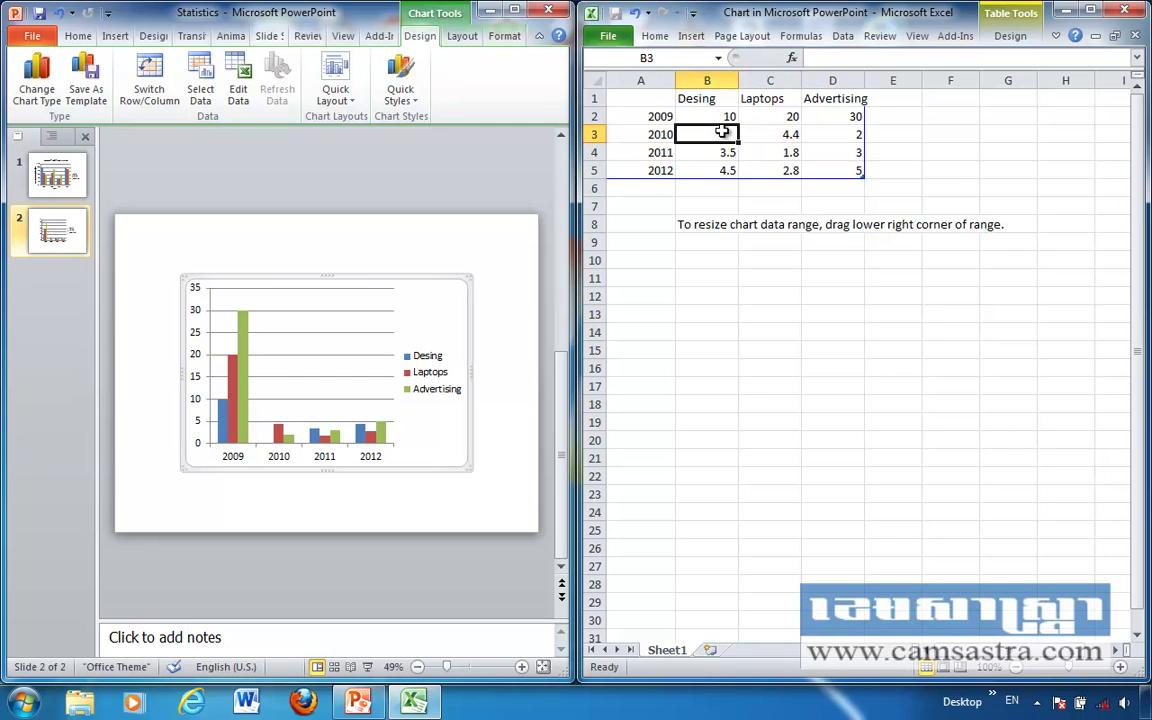
pyautogui.write('10')
pyautogui.hotkey('ctrl', 'Return')
pyautogui.moveTo(758, 135); pyautogui.dragTo(847, 142)
pyautogui.hotkey('ctrl', 'd')
# Step: Fill the 2011 and 2012 rows down from the row above with 10, 20 and 30 in B4 to D5
pyautogui.moveTo(729, 155); pyautogui.dragTo(830, 152)
pyautogui.hotkey('ctrl', 'd')
pyautogui.click(724, 172)
pyautogui.moveTo(724, 172); pyautogui.dragTo(823, 170)
pyautogui.hotkey('ctrl', 'd')
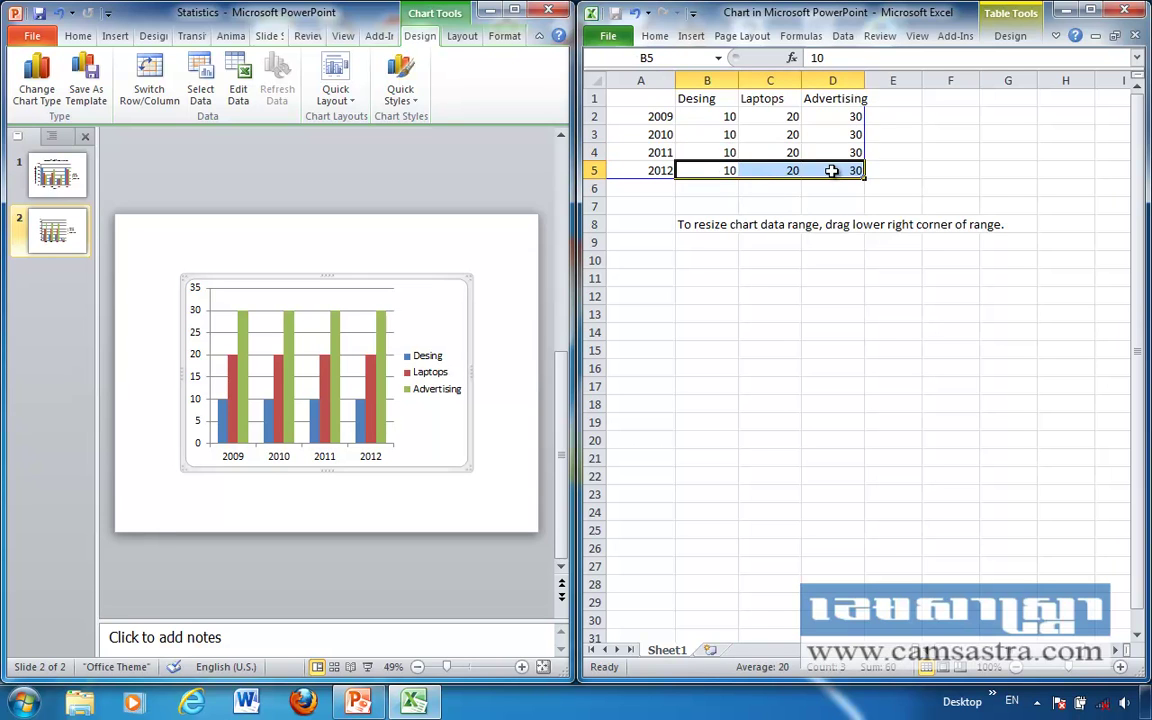
# Step: Shrink the chart data range by one column so that it ends at Laptops and excludes Advertising
pyautogui.click(766, 184)
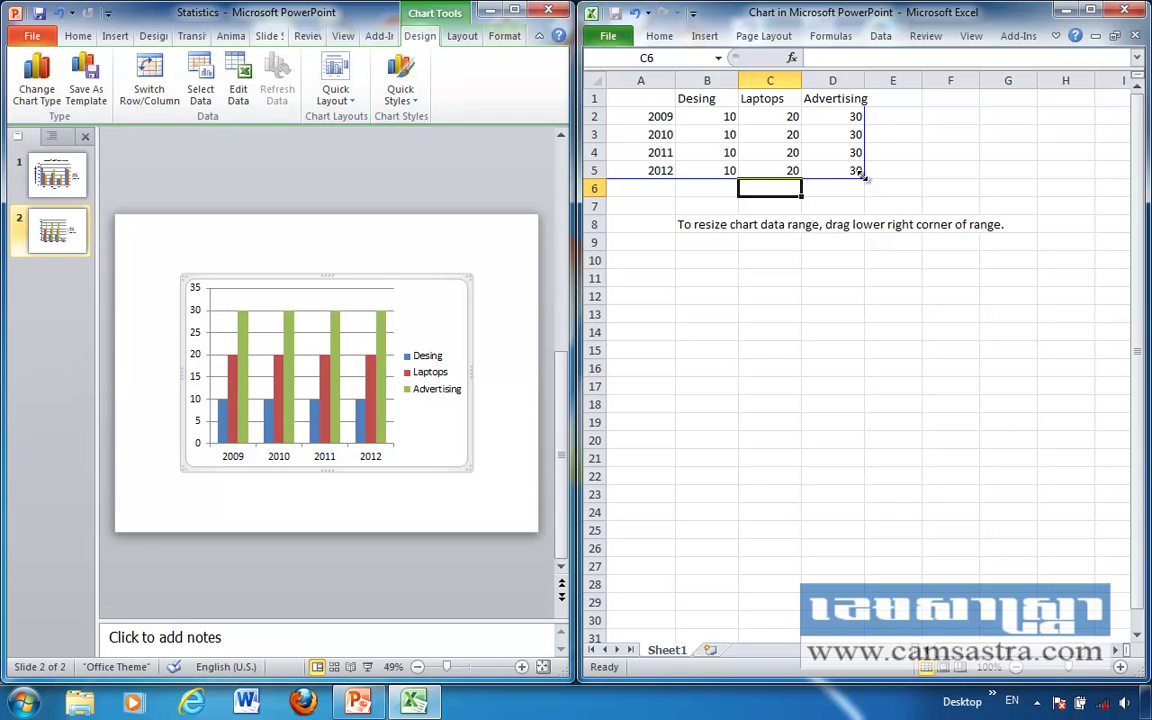
pyautogui.moveTo(829, 174); pyautogui.dragTo(812, 172)
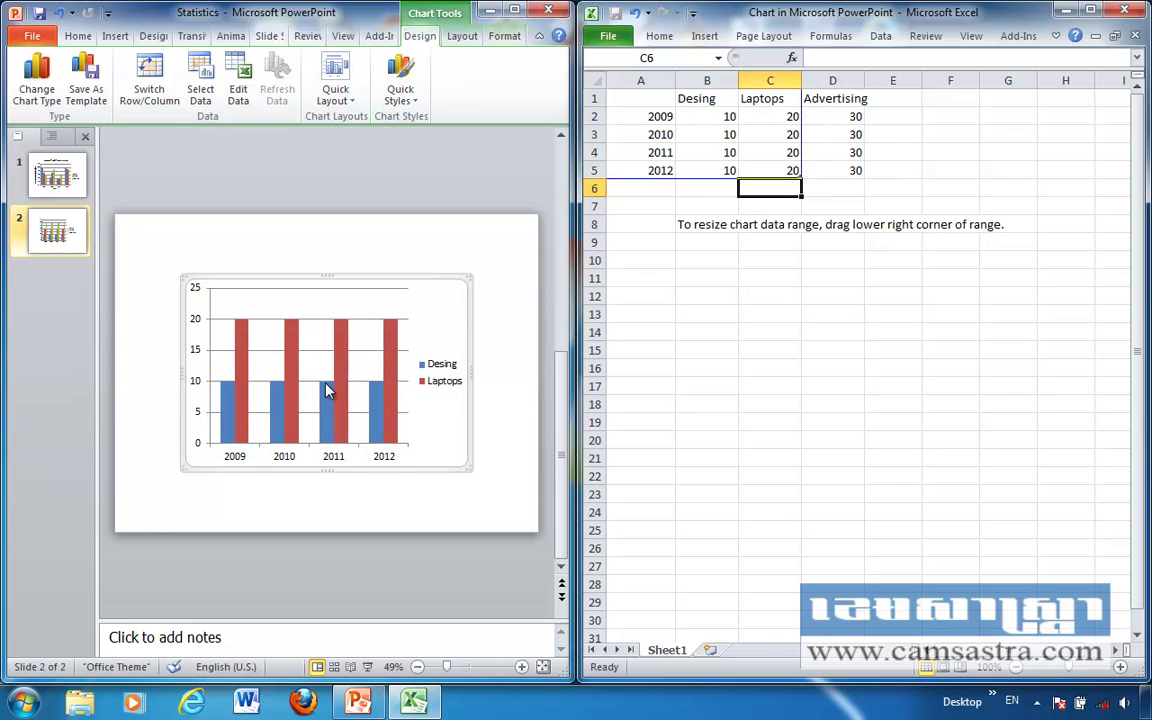
# Step: Add an extra data column headed F in E1 and copy the Advertising values from D2 to D5 into E2 to E5
pyautogui.click(890, 103)
pyautogui.click(950, 100)
pyautogui.click(882, 108)
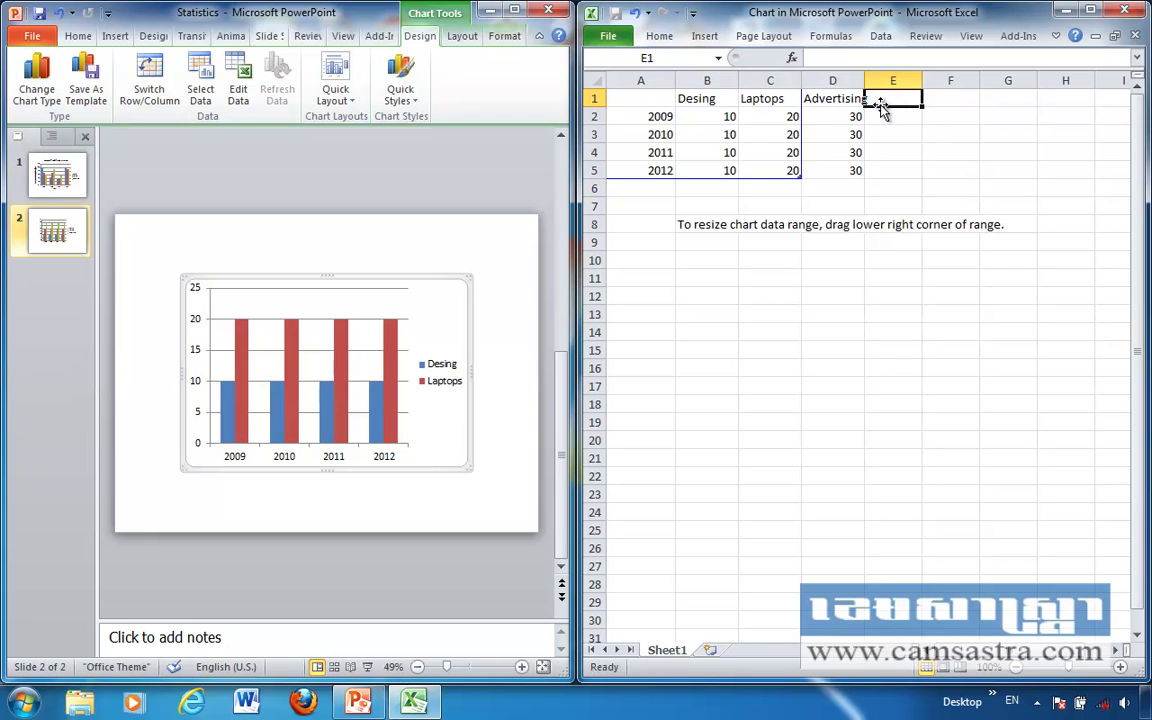
pyautogui.write('F')
pyautogui.press('Return')
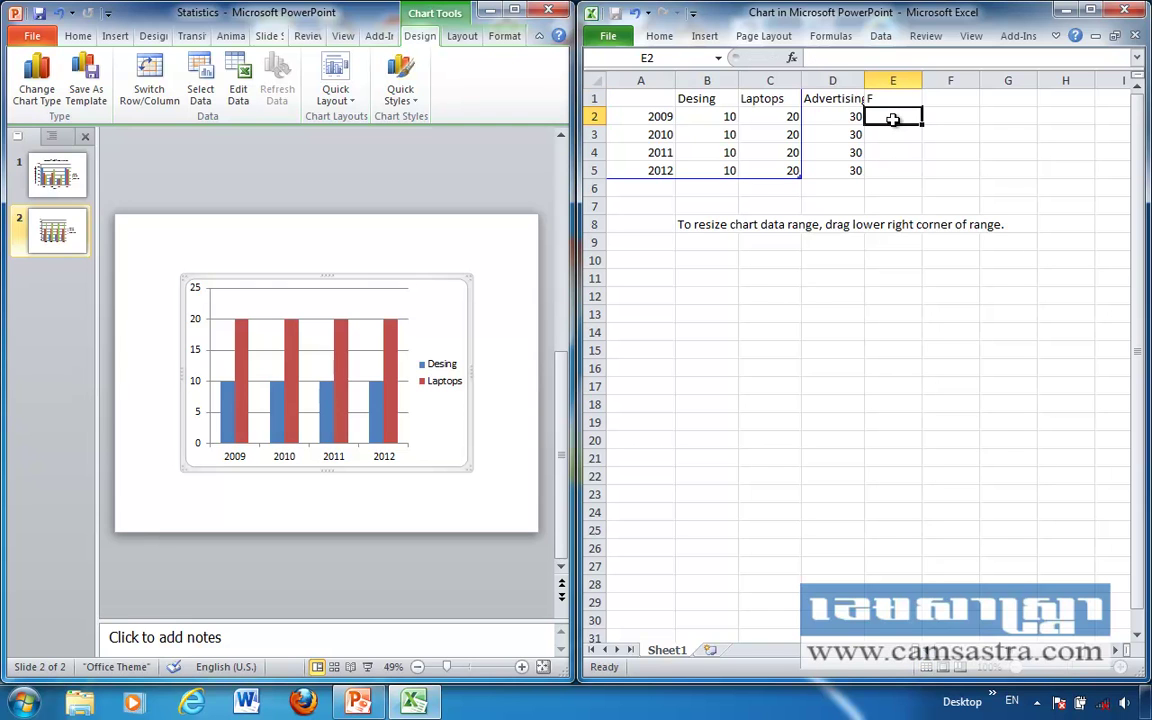
pyautogui.moveTo(858, 116); pyautogui.dragTo(857, 165)
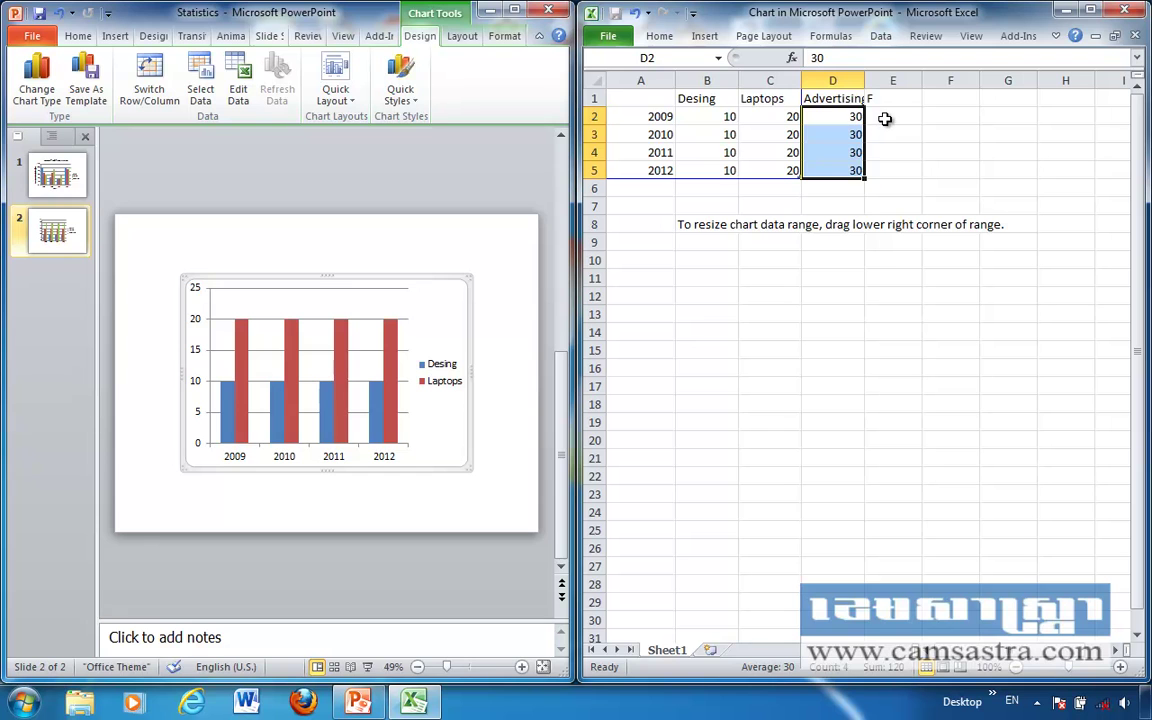
pyautogui.hotkey('ctrl', 'c')
pyautogui.click(886, 117)
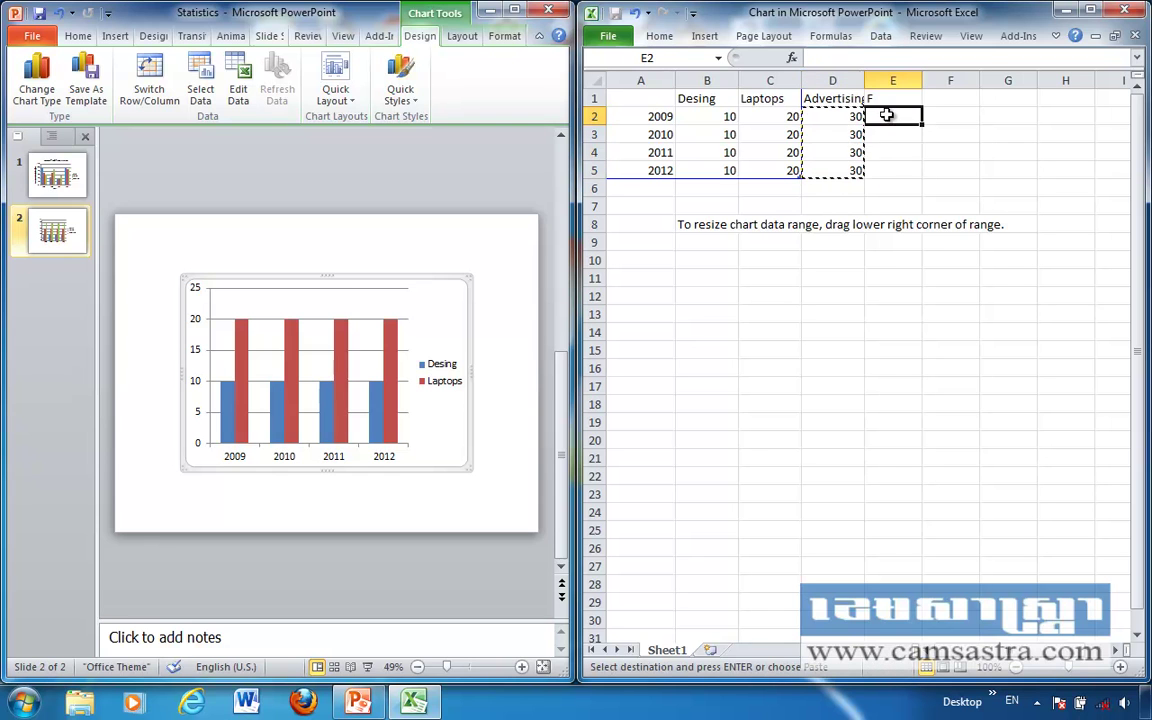
pyautogui.hotkey('ctrl', 'v')
# Step: Extend the chart data range through column E so that it includes the Advertising and F series
pyautogui.click(852, 171)
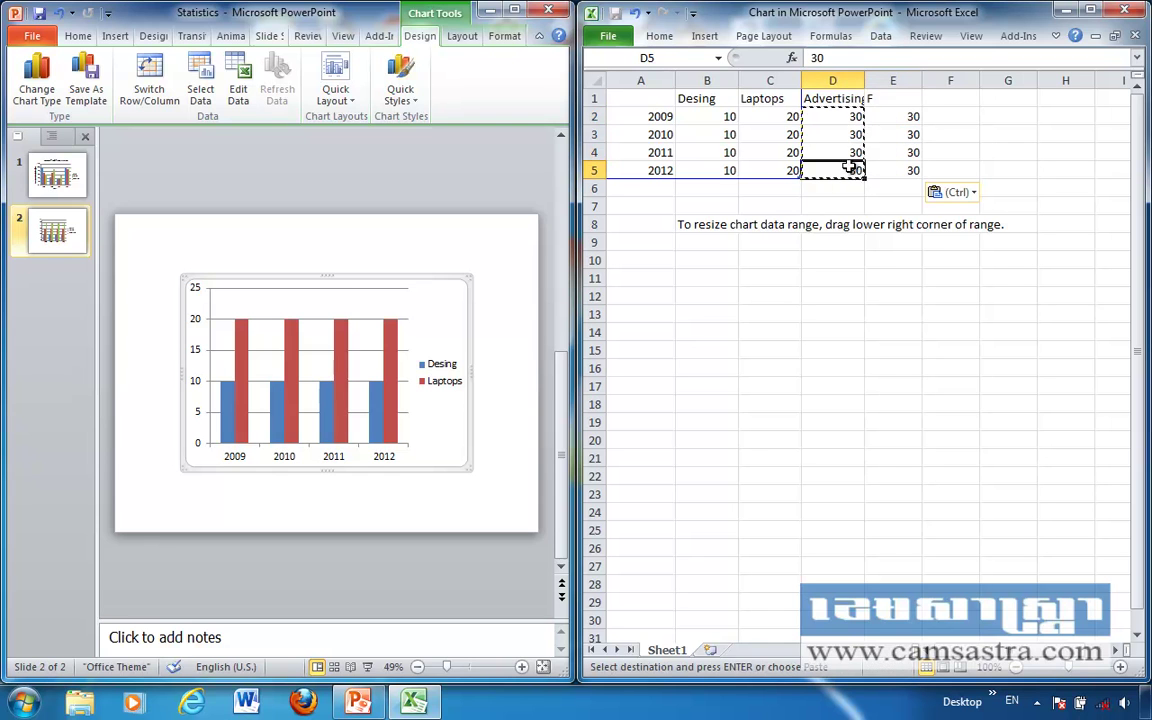
pyautogui.click(873, 104)
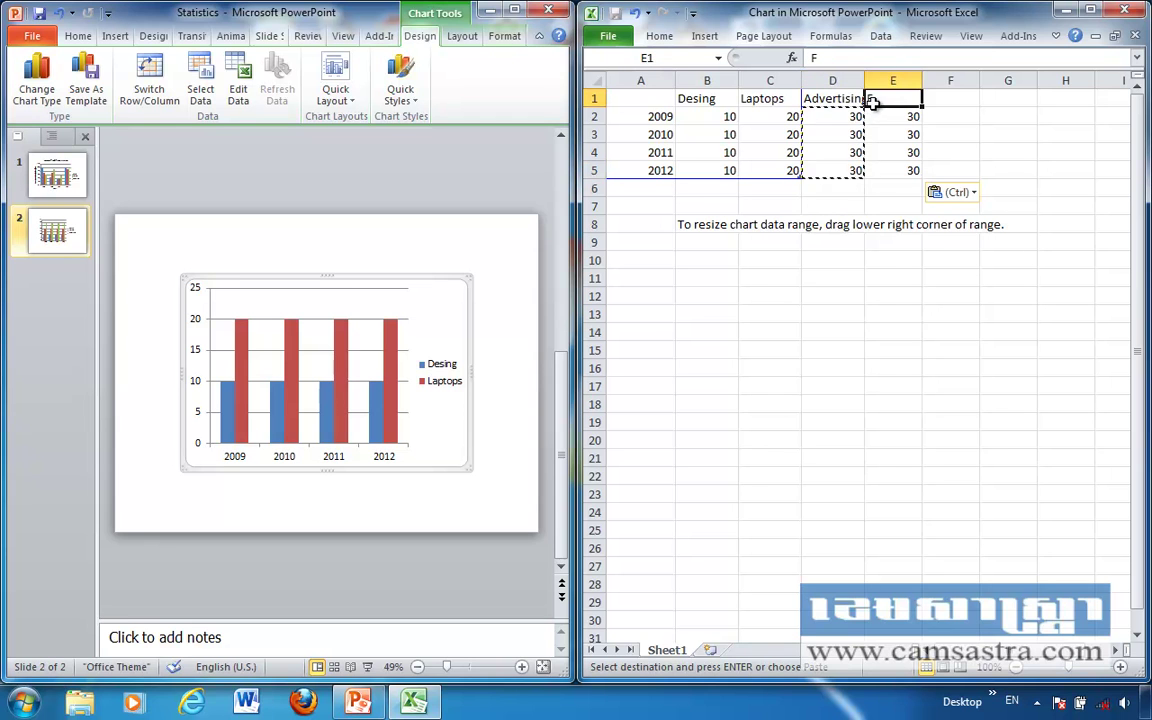
pyautogui.click(808, 189)
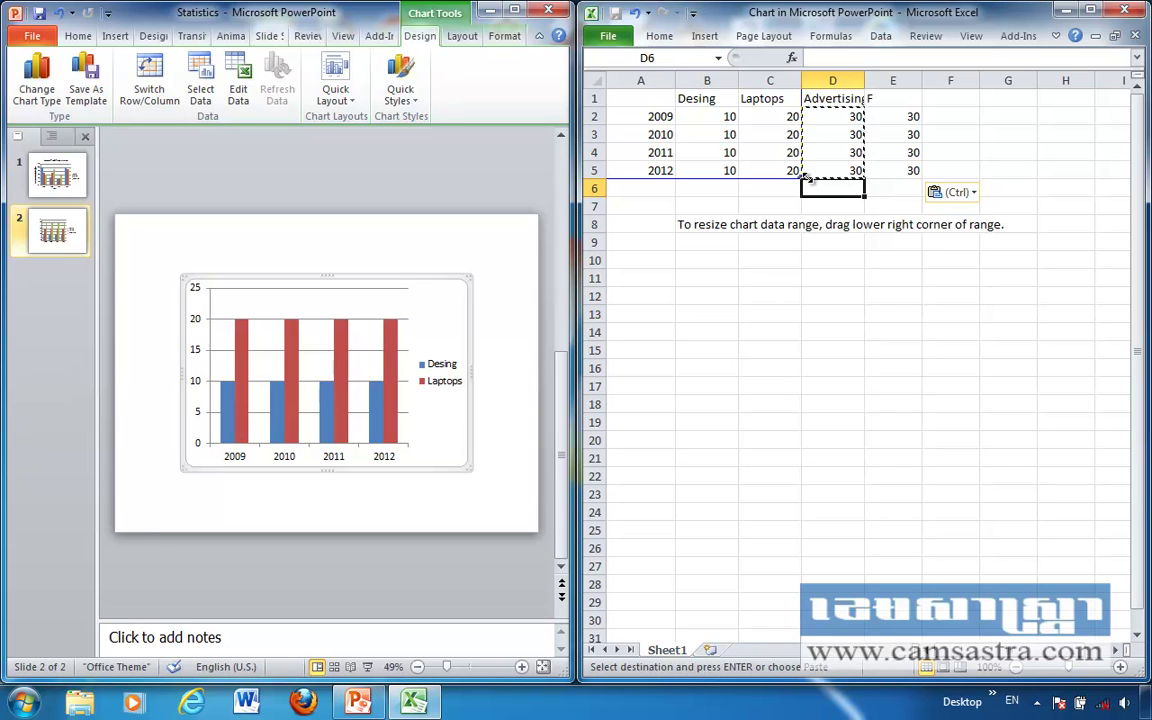
pyautogui.moveTo(818, 177); pyautogui.dragTo(907, 175)
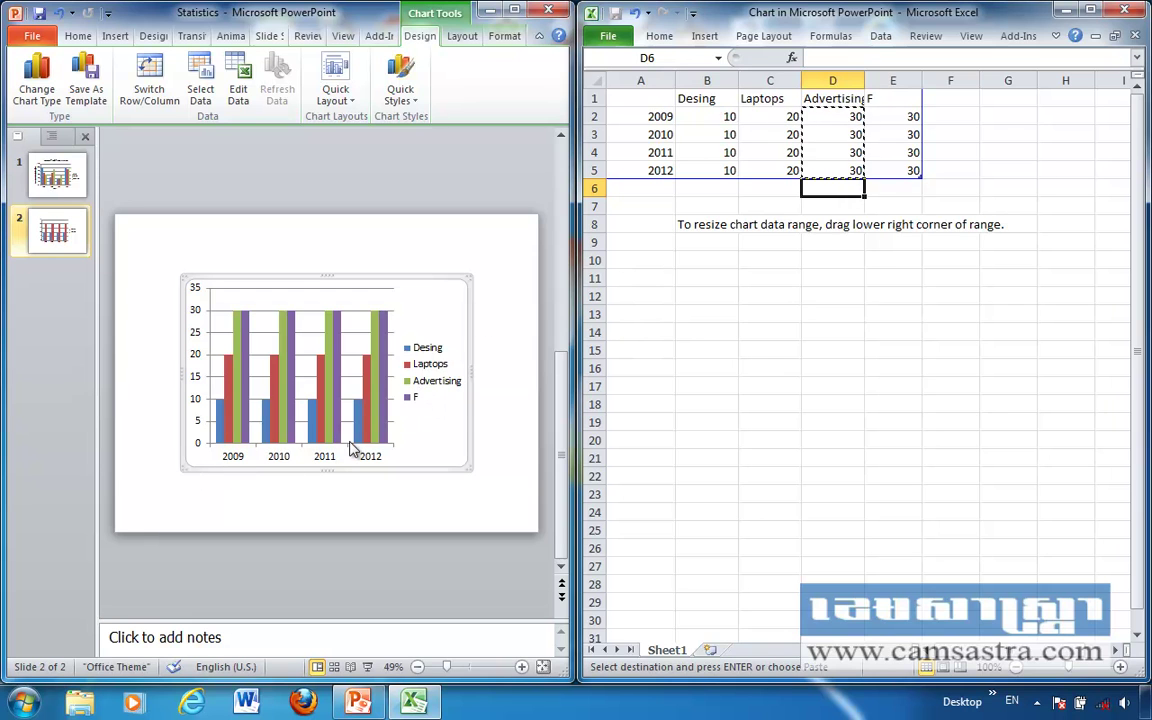
# Step: Shrink the chart data range back to column D and delete the F header and values in E1 to E5
pyautogui.click(893, 98)
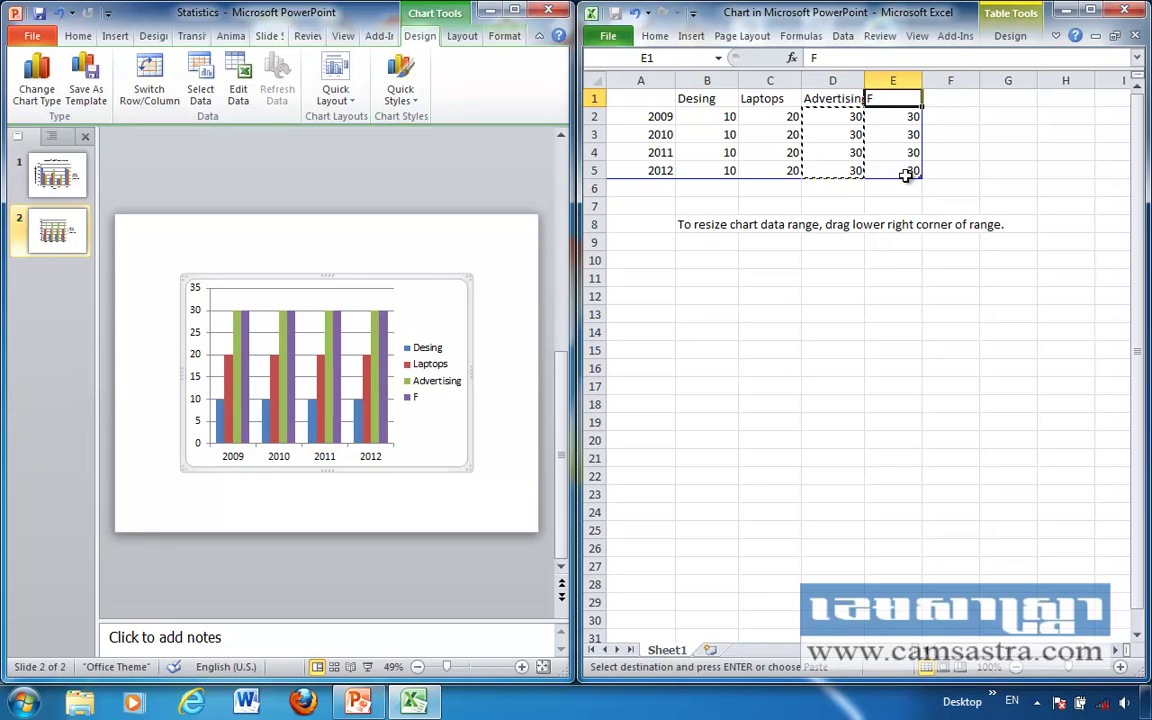
pyautogui.moveTo(905, 175)
pyautogui.mouseDown()
pyautogui.moveTo(870, 180)
pyautogui.moveTo(897, 170)
pyautogui.moveTo(887, 101)
pyautogui.mouseUp()
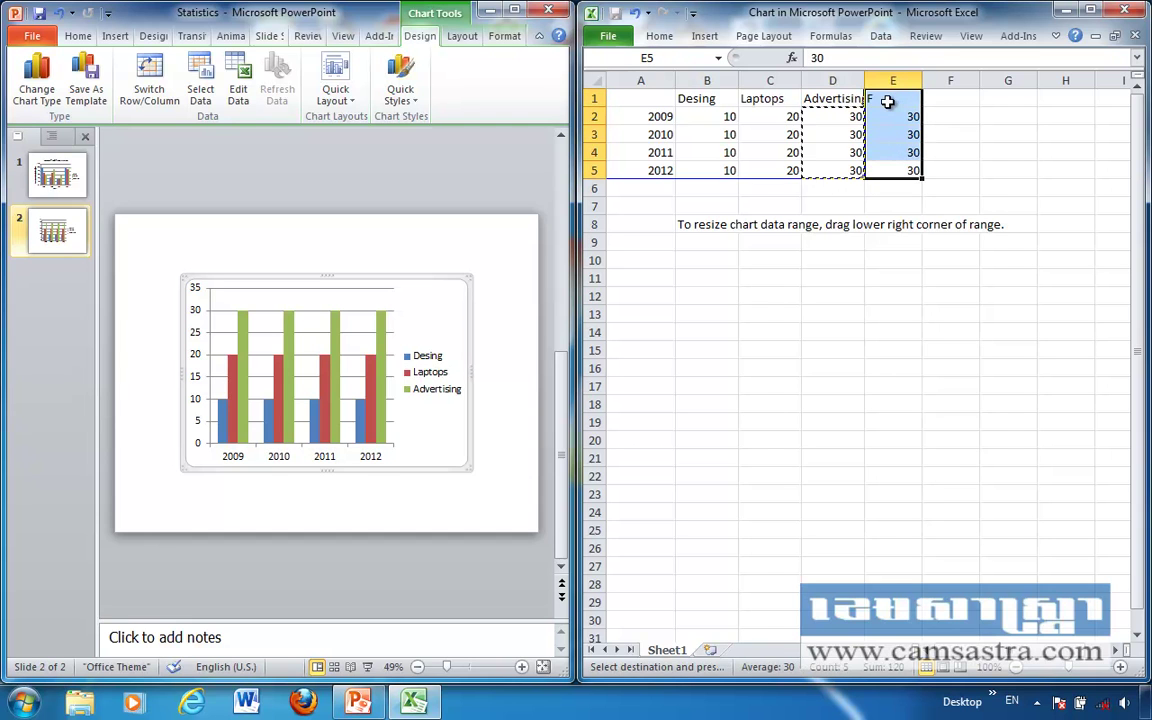
pyautogui.press('Delete')
pyautogui.click(819, 259)
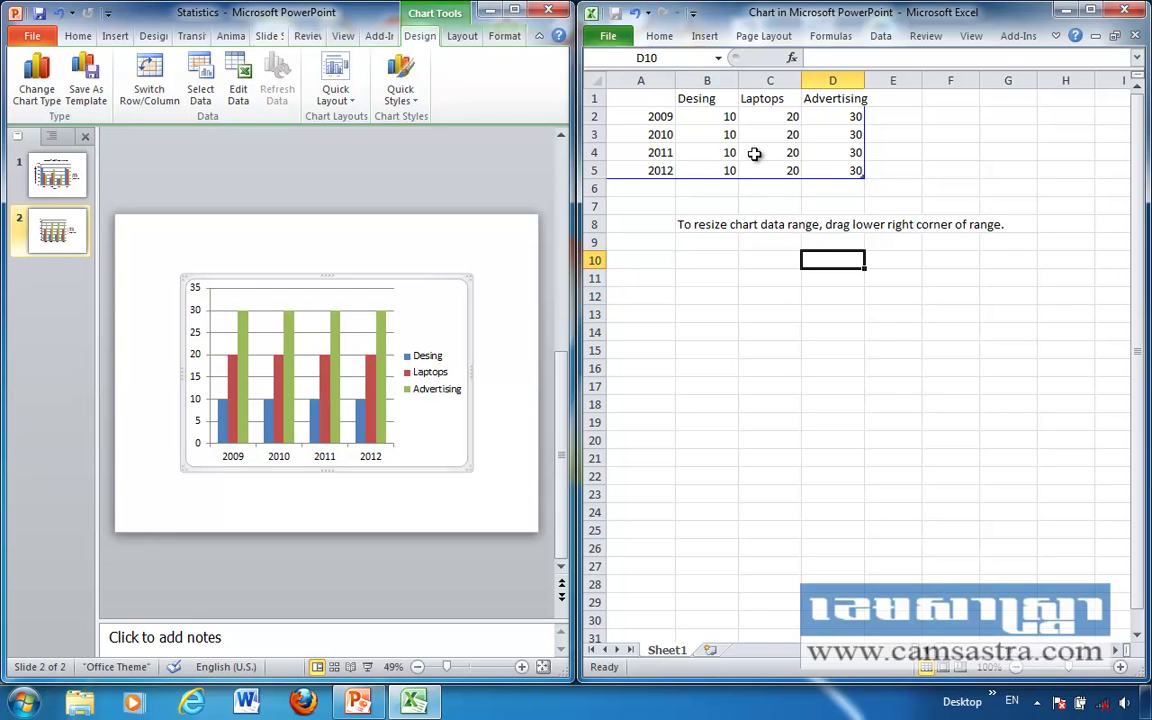
# Step: Close the chart data sheet and return to the column chart on slide 2
pyautogui.click(1128, 11)
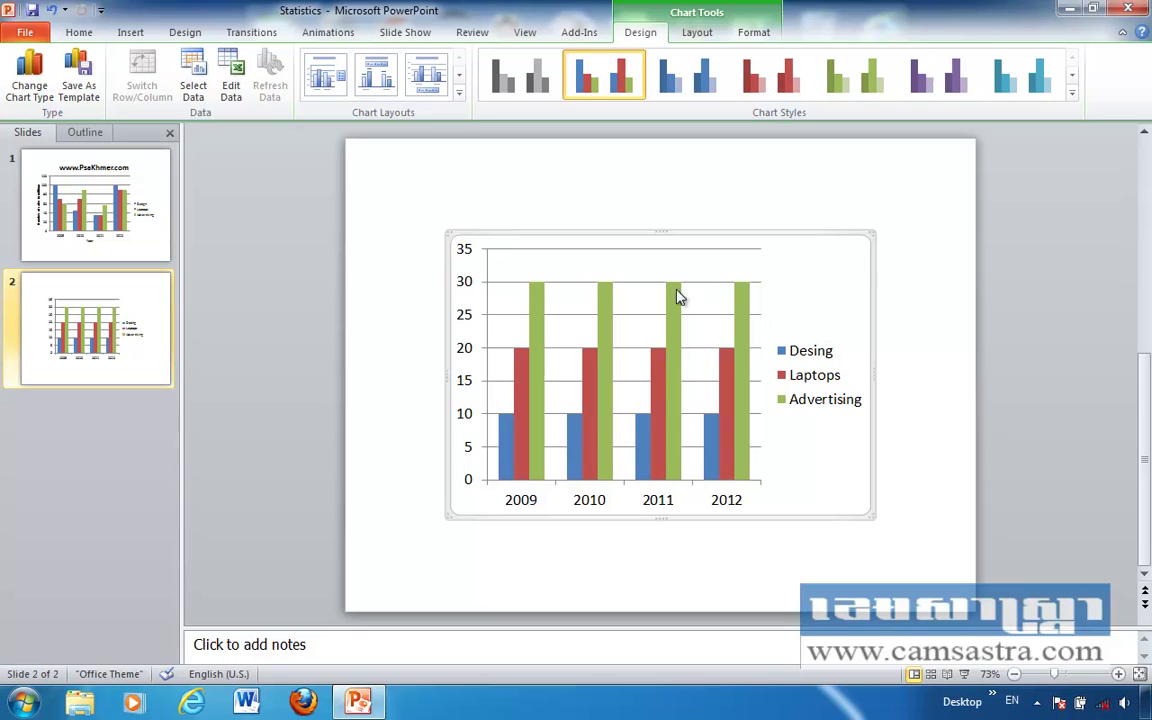
pyautogui.click(415, 383)
pyautogui.click(575, 362)
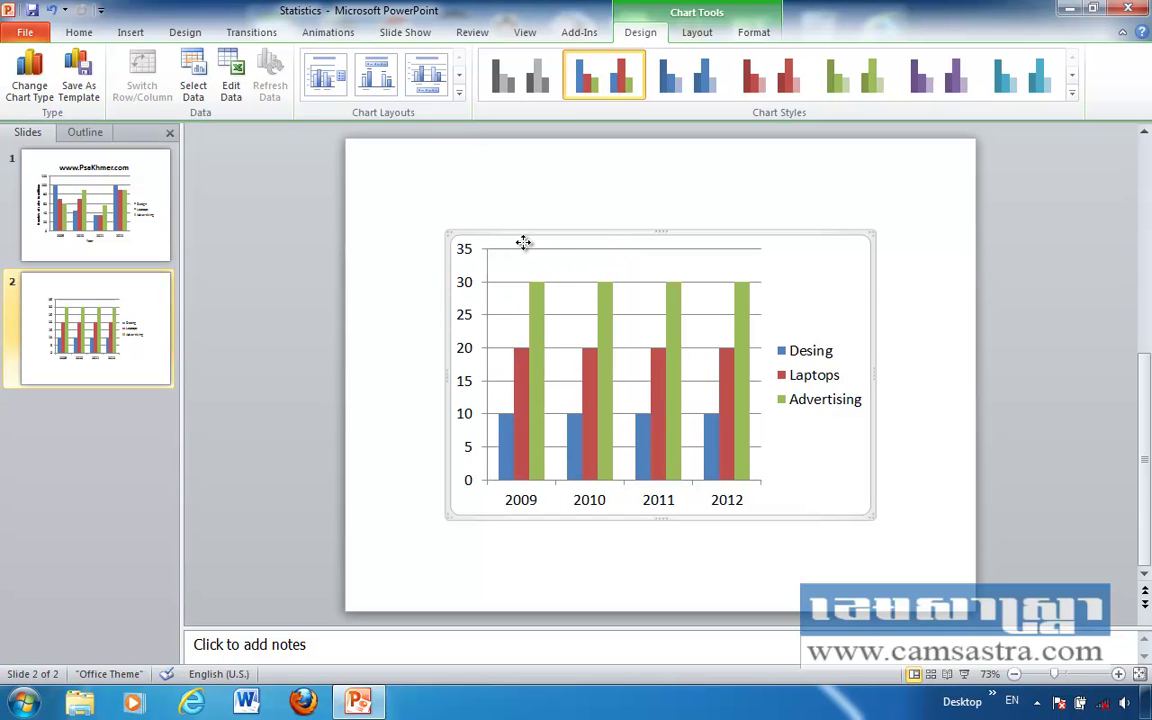
# Step: Apply the chart layout that has a chart title, titles on both axes and a legend beside the columns
pyautogui.click(716, 233)
pyautogui.click(562, 318)
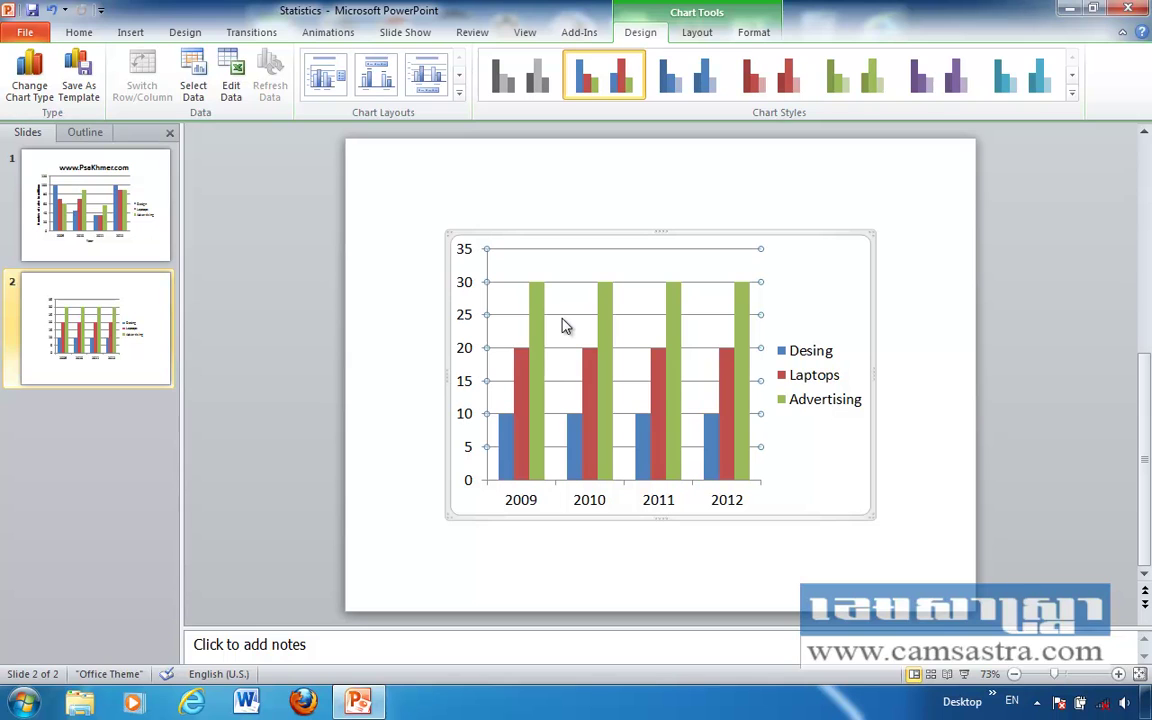
pyautogui.click(460, 97)
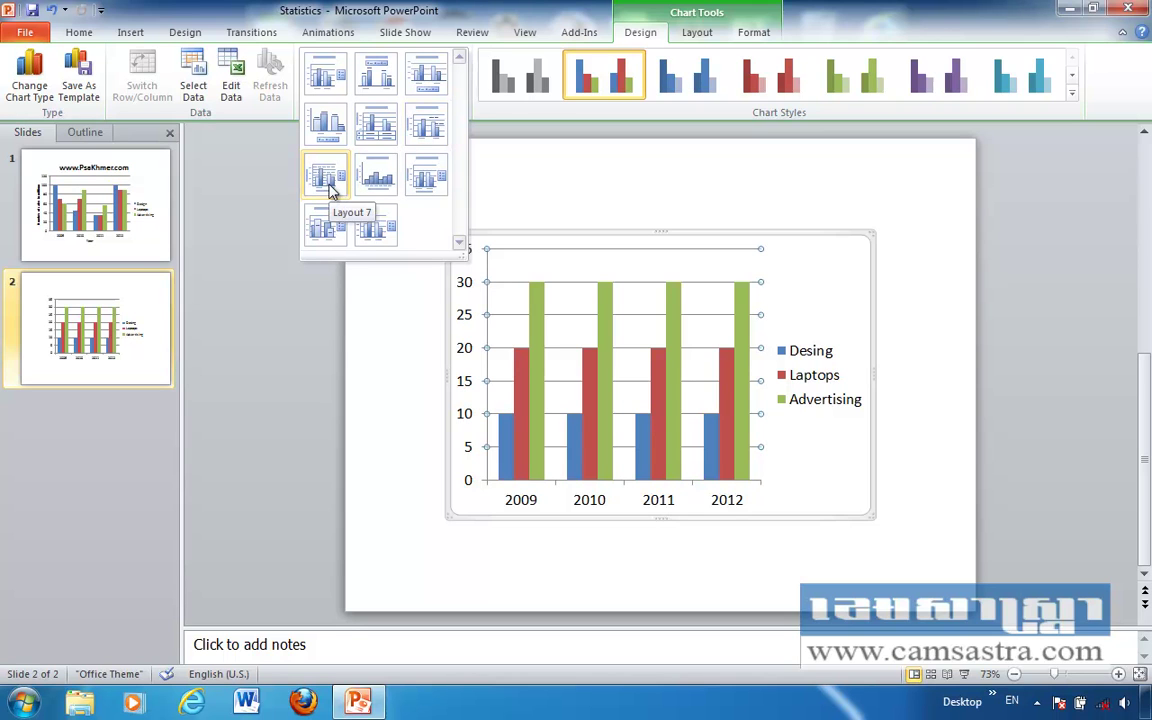
pyautogui.click(424, 180)
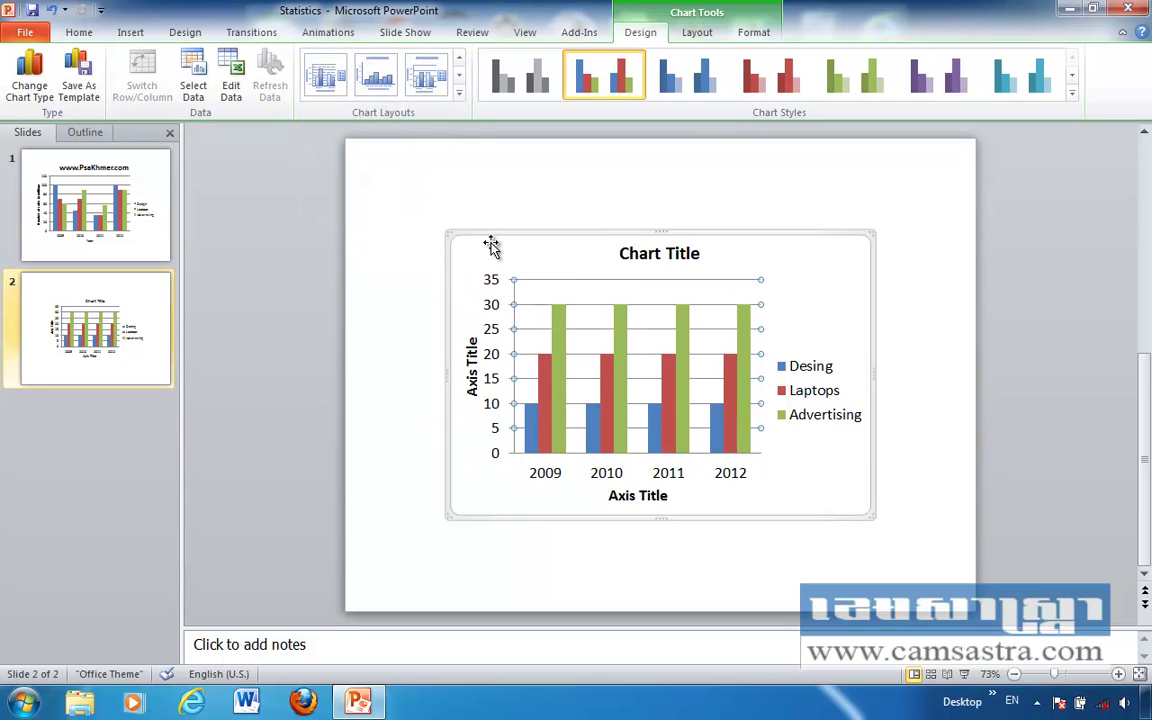
# Step: Select the whole text of the chart title, and select the vertical axis title
pyautogui.click(656, 254)
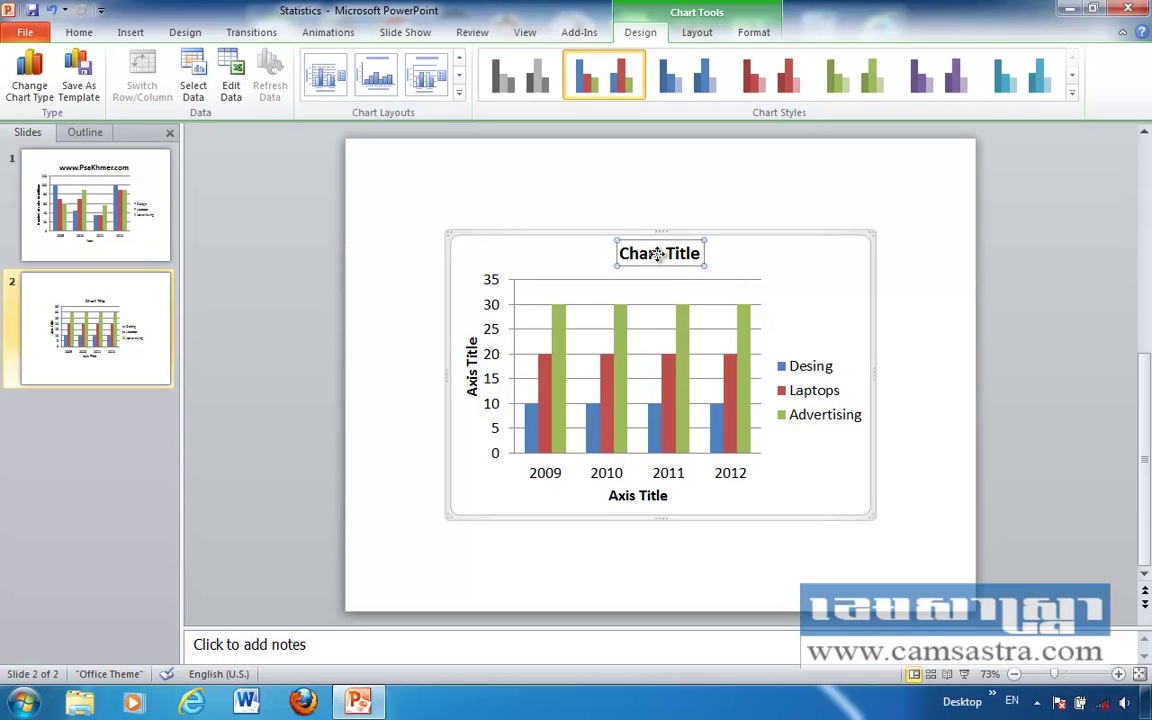
pyautogui.click(681, 255)
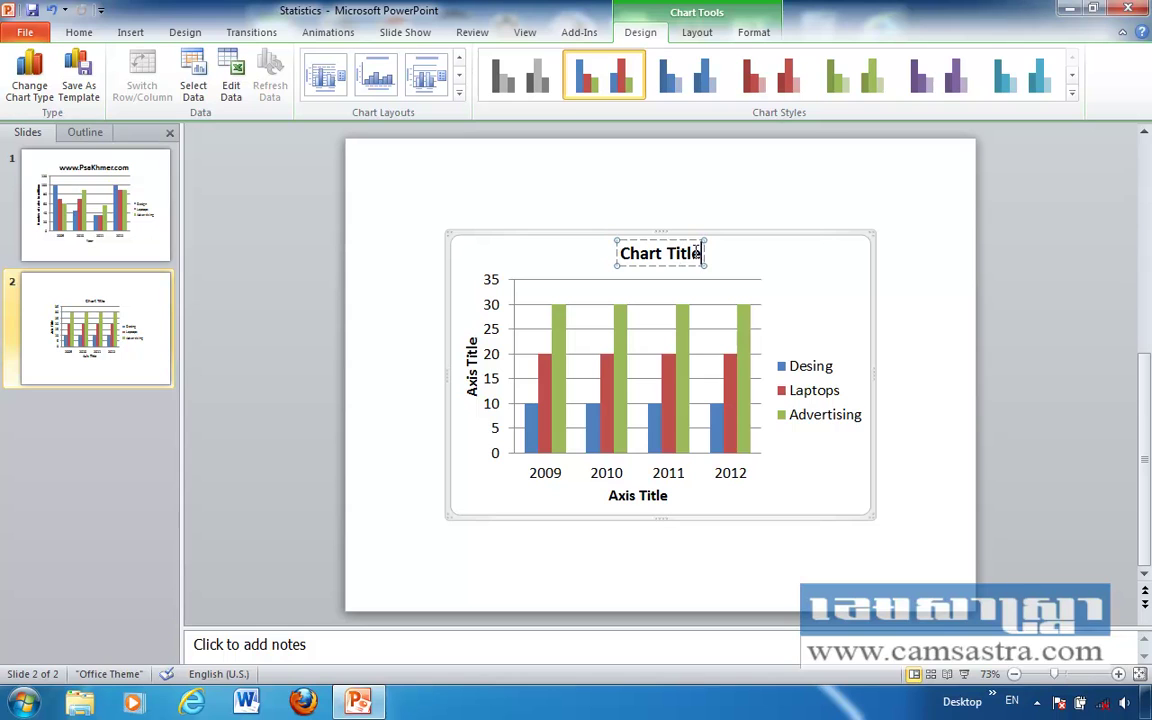
pyautogui.moveTo(703, 254); pyautogui.dragTo(622, 256)
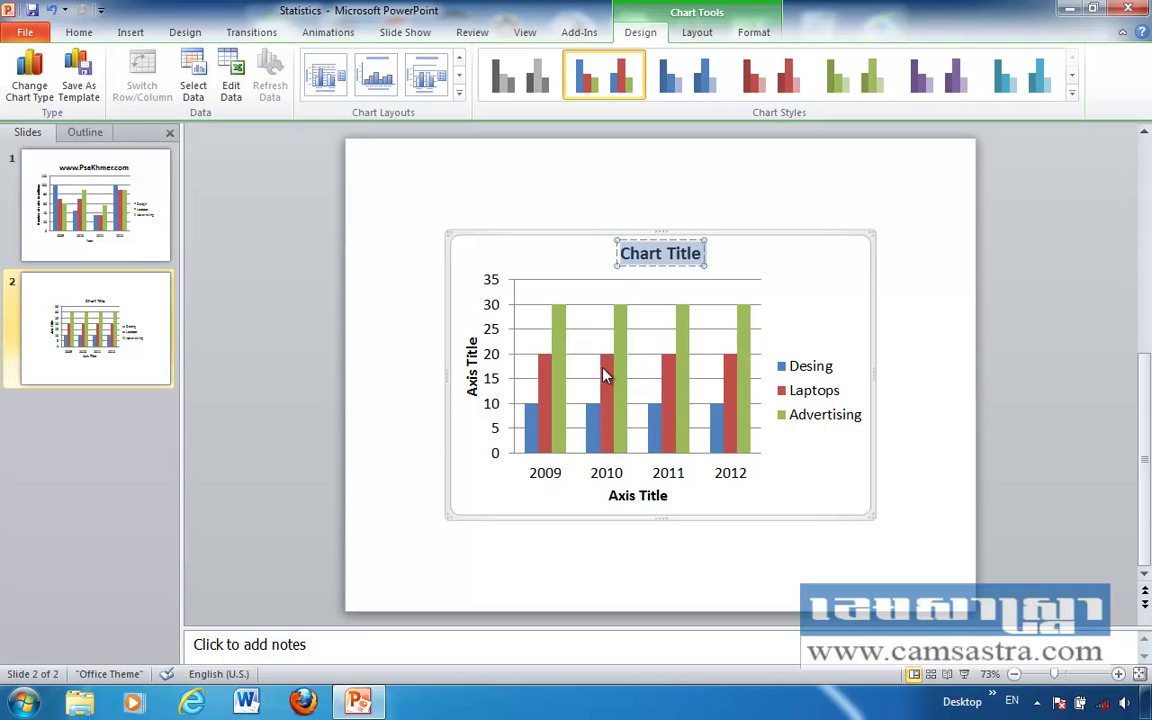
pyautogui.click(471, 383)
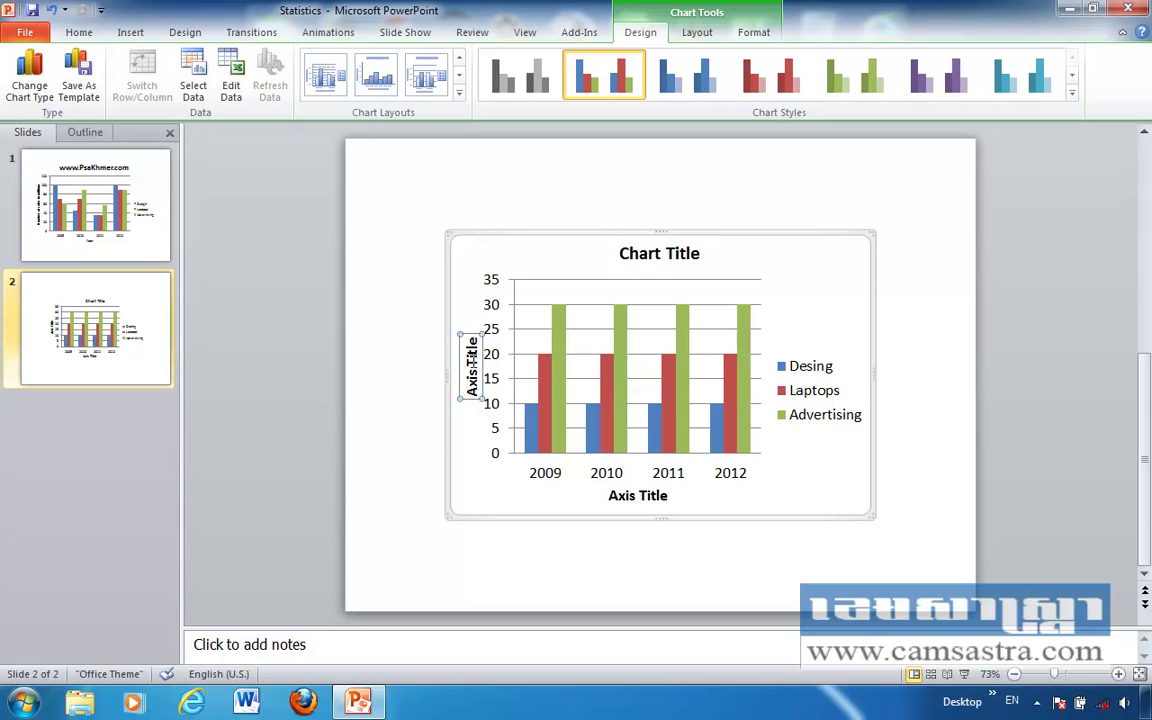